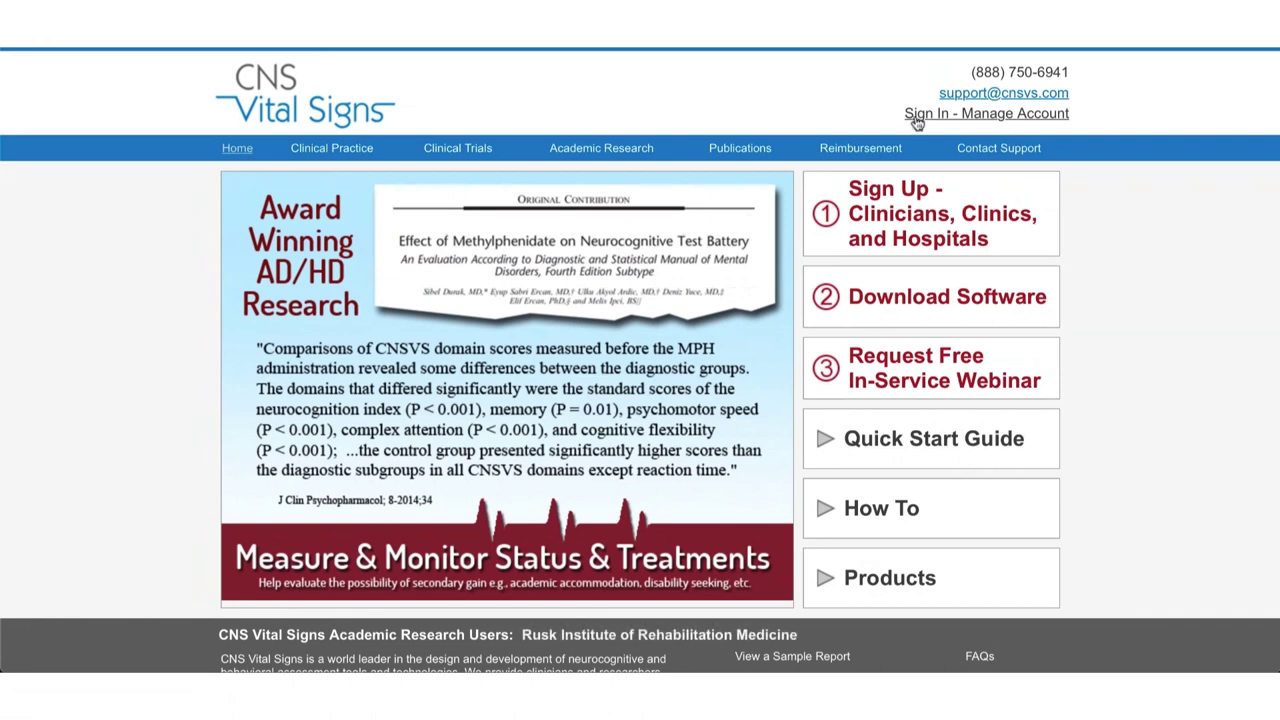
# Sign in to the CNS Vital Signs account using the autofilled username and password.
pyautogui.click(1022, 118)
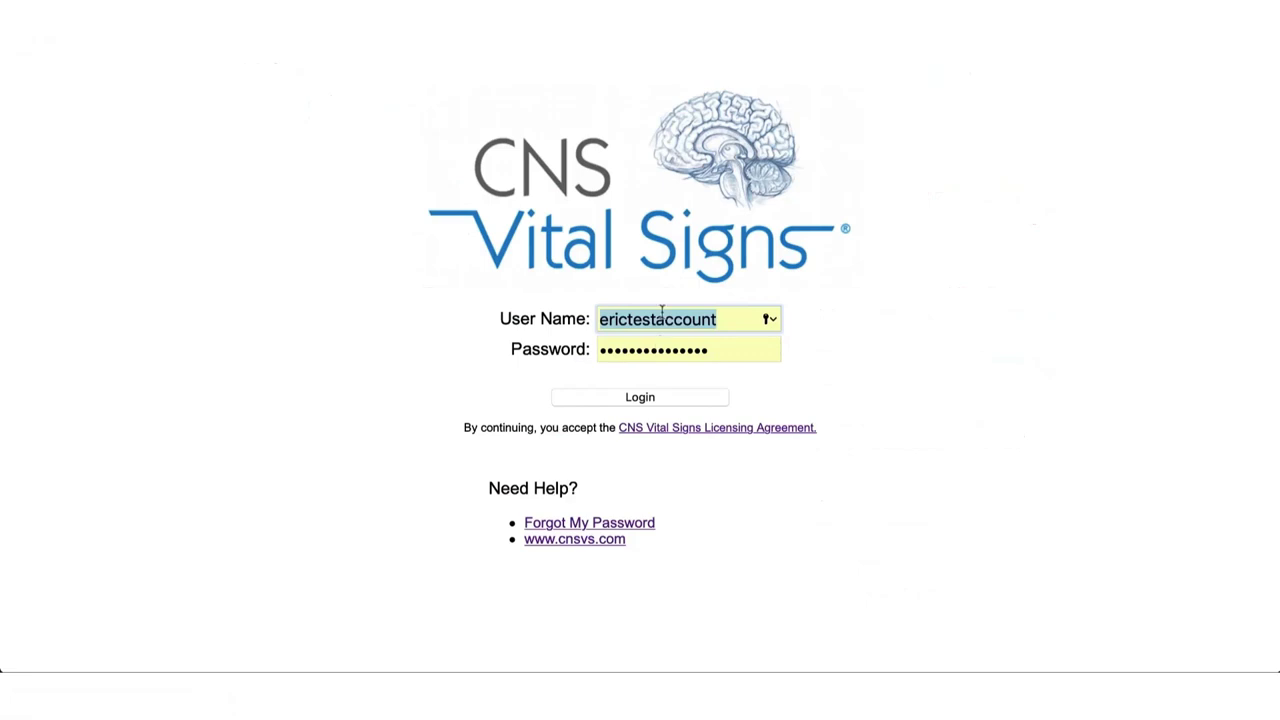
pyautogui.click(660, 400)
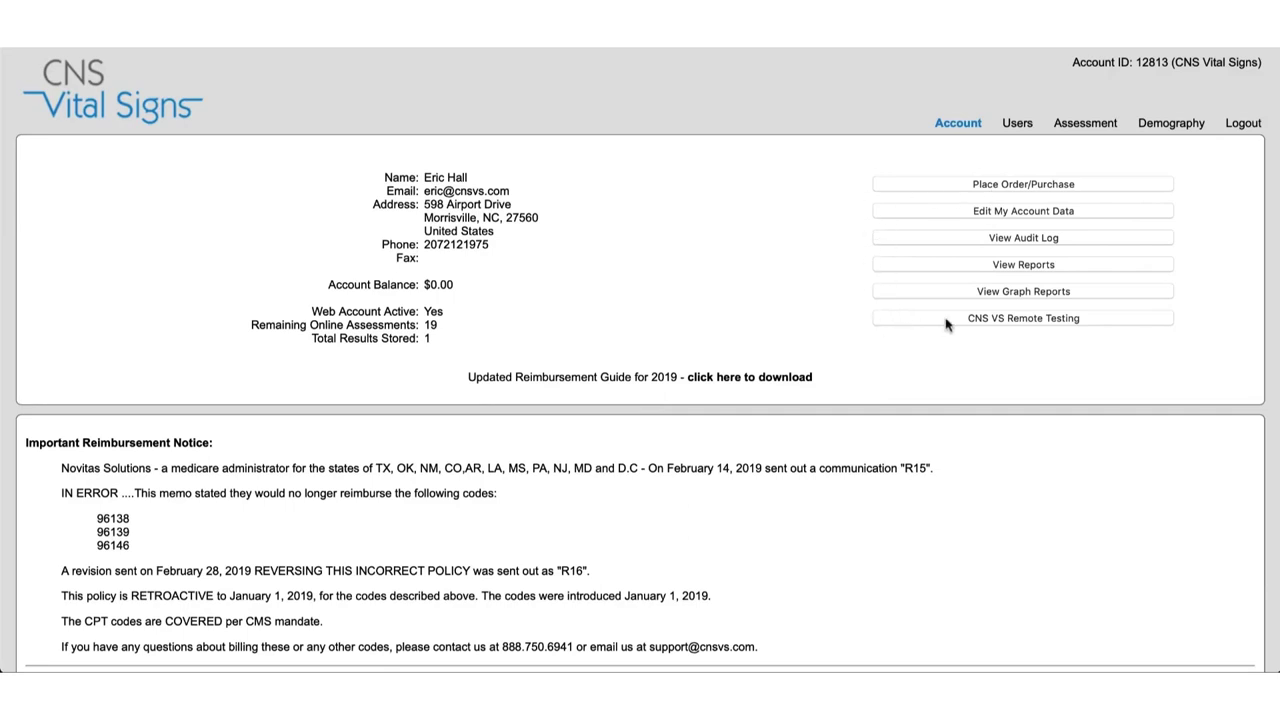
# Go from the account page to CNS VS Remote Testing.
pyautogui.click(1064, 320)
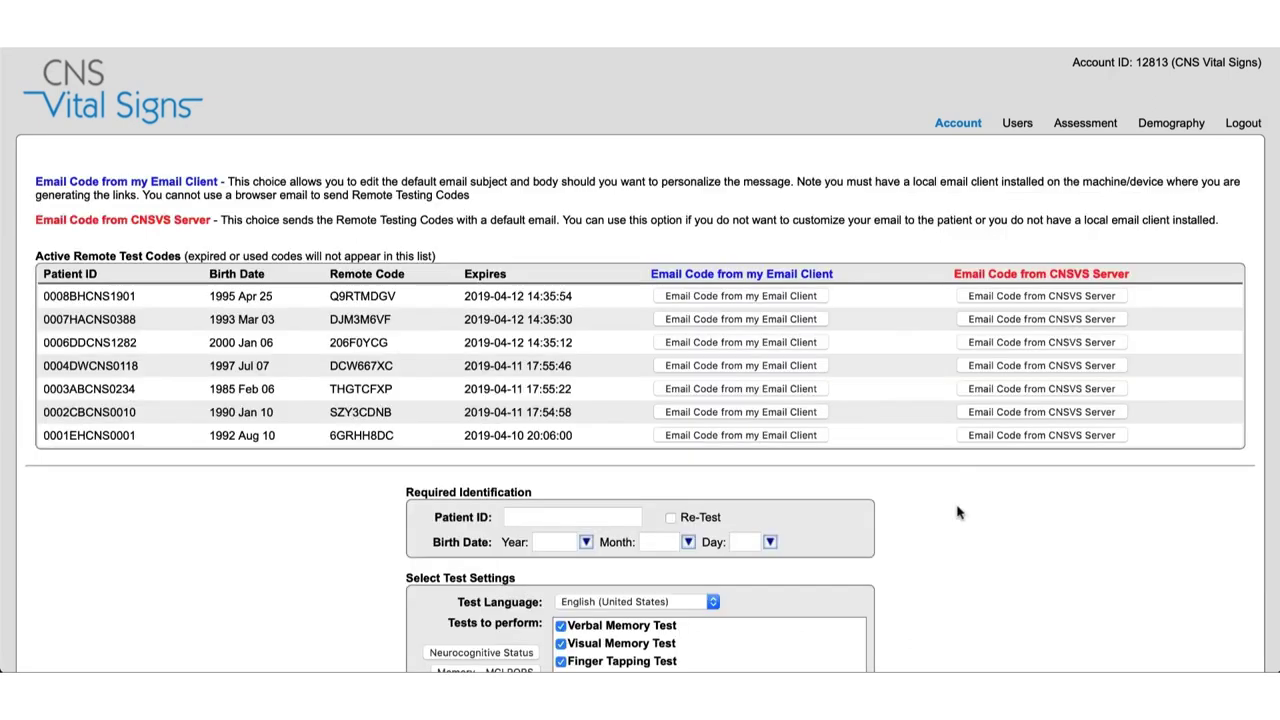
pyautogui.scroll(-1, 957, 512)
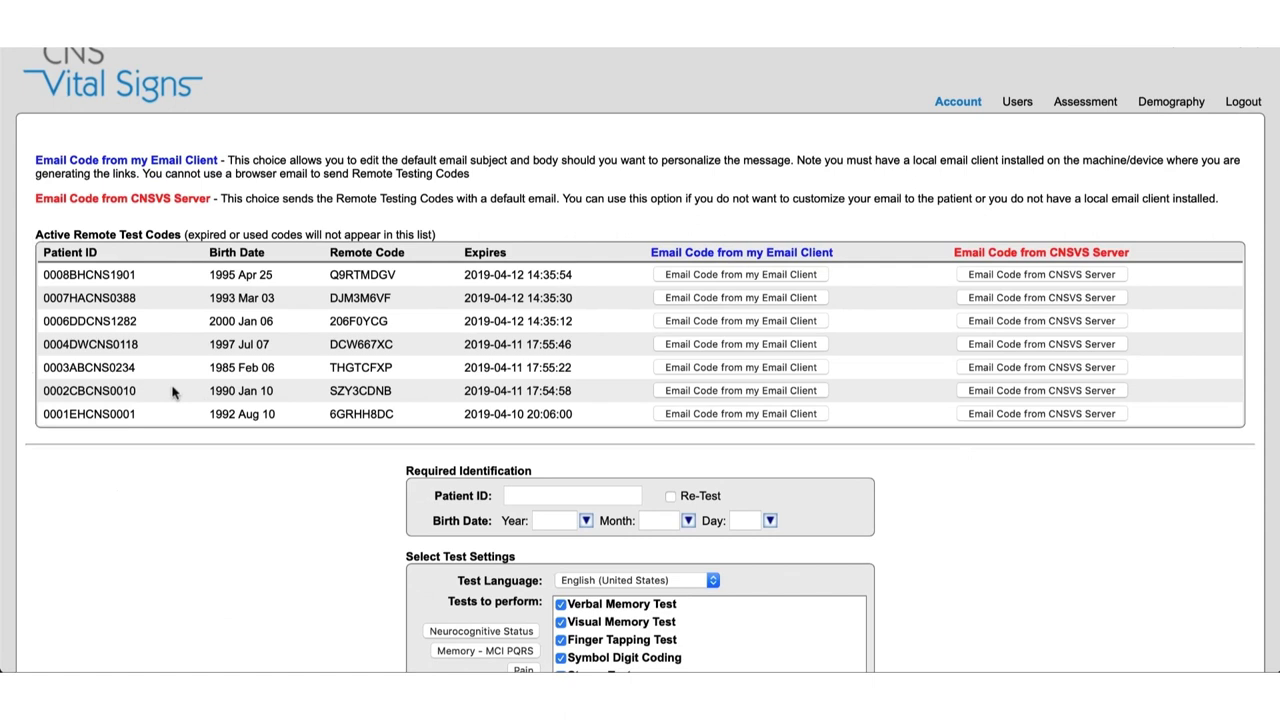
pyautogui.scroll(1, 172, 392)
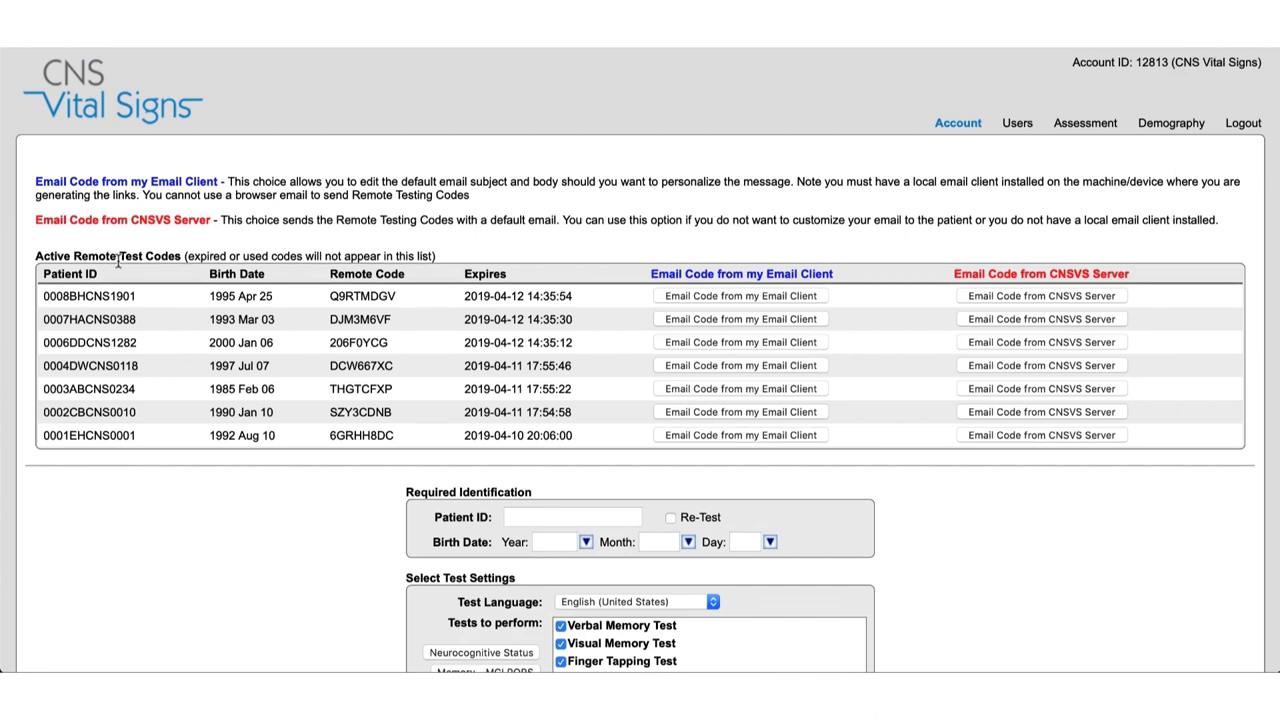
pyautogui.scroll(-3, 119, 260)
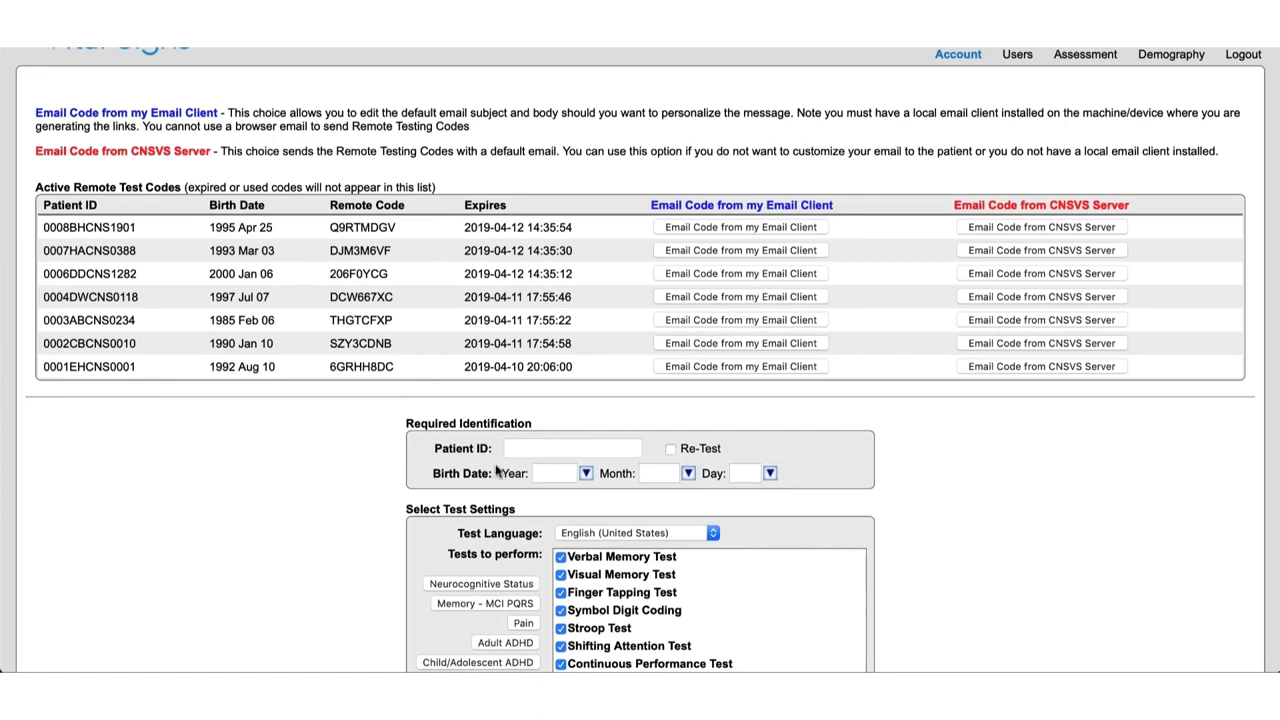
pyautogui.scroll(-1, 496, 470)
# Enter the new patient's ID and birth date 2000 / Jan / 01.
pyautogui.scroll(-5, 496, 470)
pyautogui.scroll(1, 496, 470)
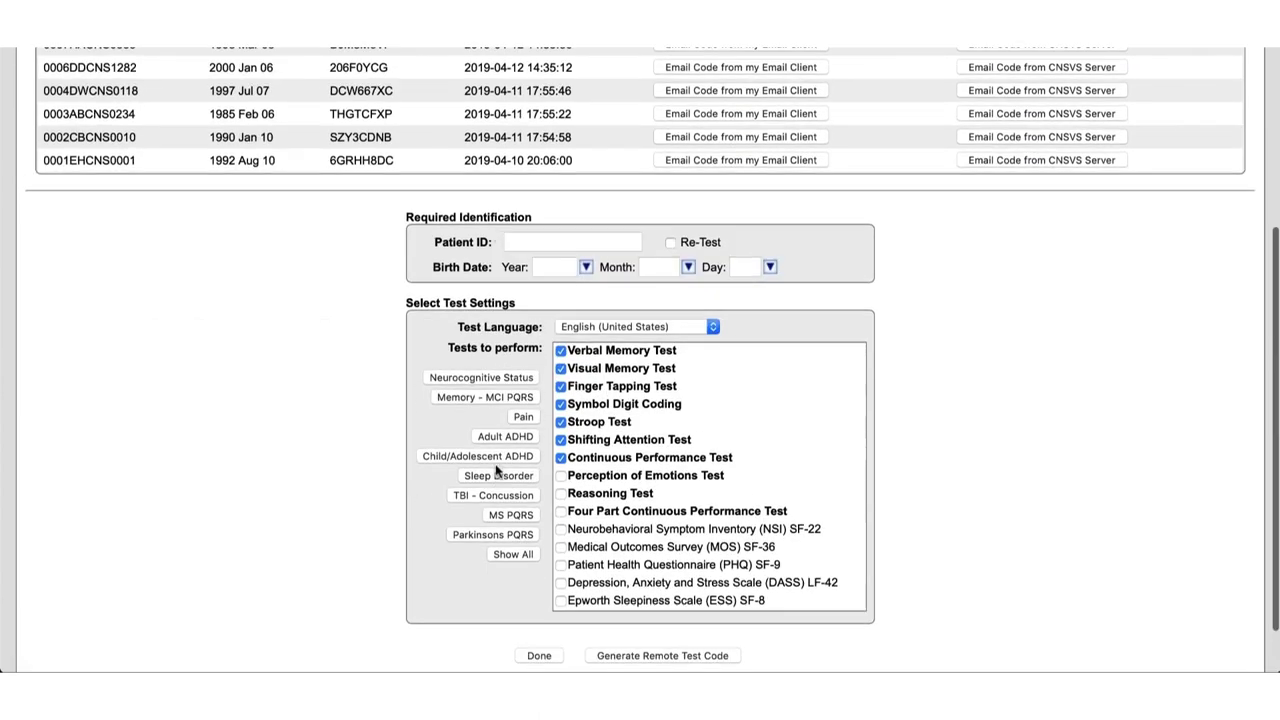
pyautogui.click(516, 242)
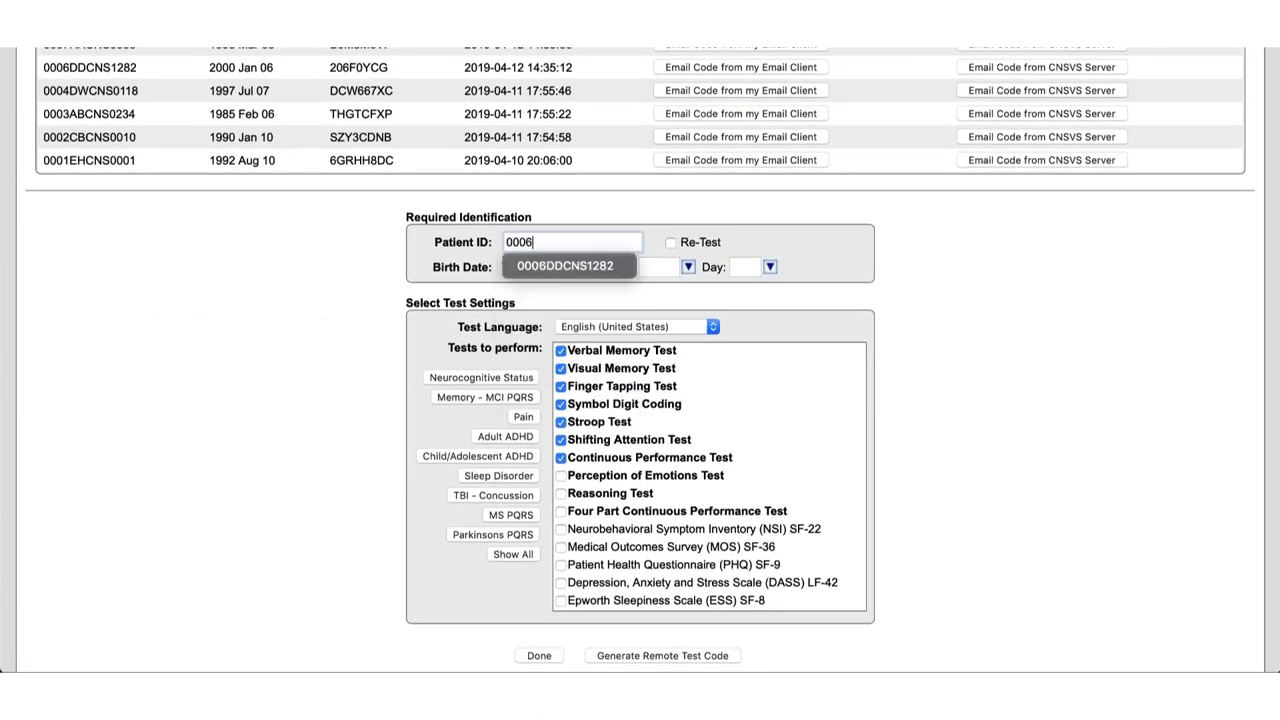
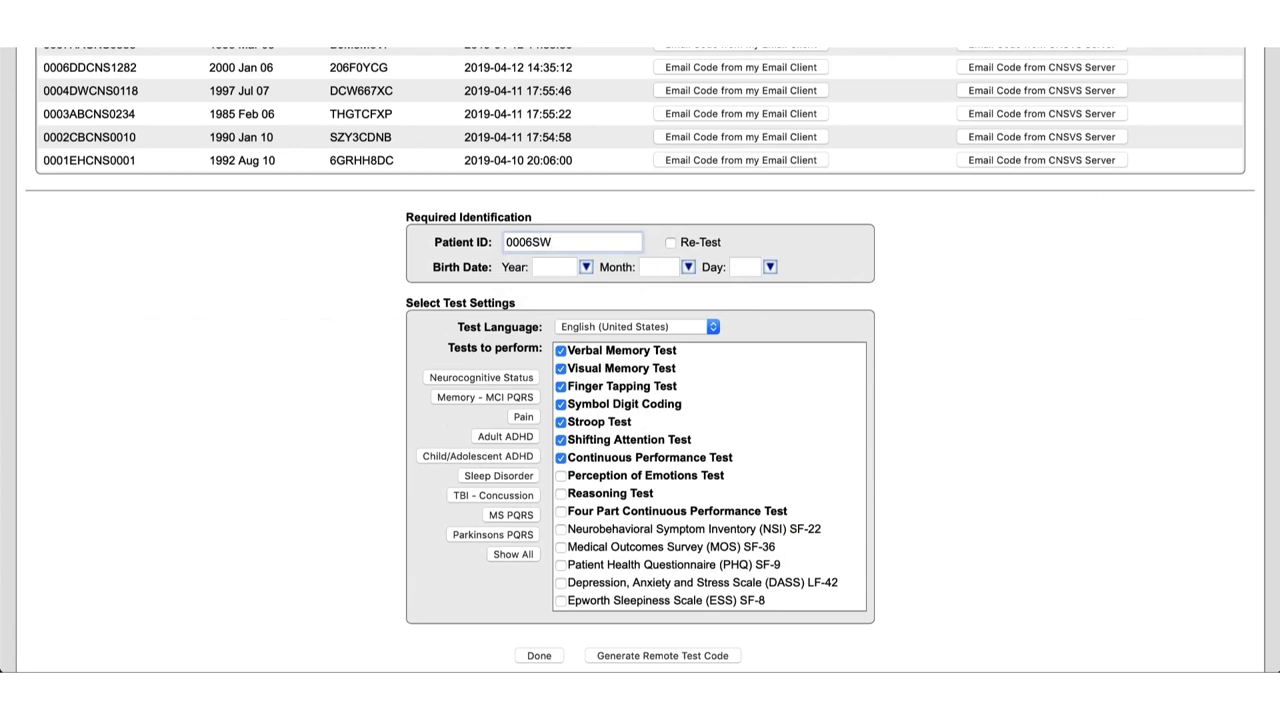
pyautogui.click(547, 267)
pyautogui.write('2000')
pyautogui.press('Tab')
pyautogui.write('Jan')
pyautogui.press('Tab')
pyautogui.write('01')
pyautogui.click(886, 380)
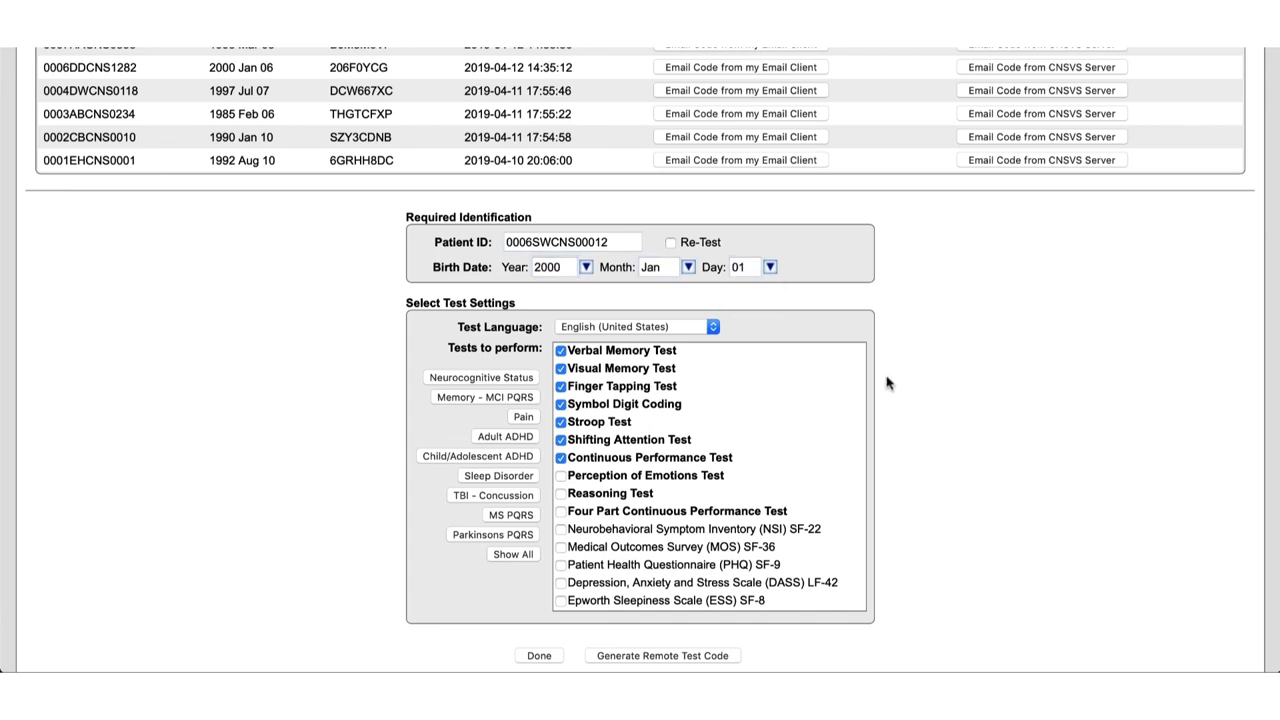
# Add the PSQI SF-10 sleep test and generate the remote test code.
pyautogui.scroll(-2, 886, 380)
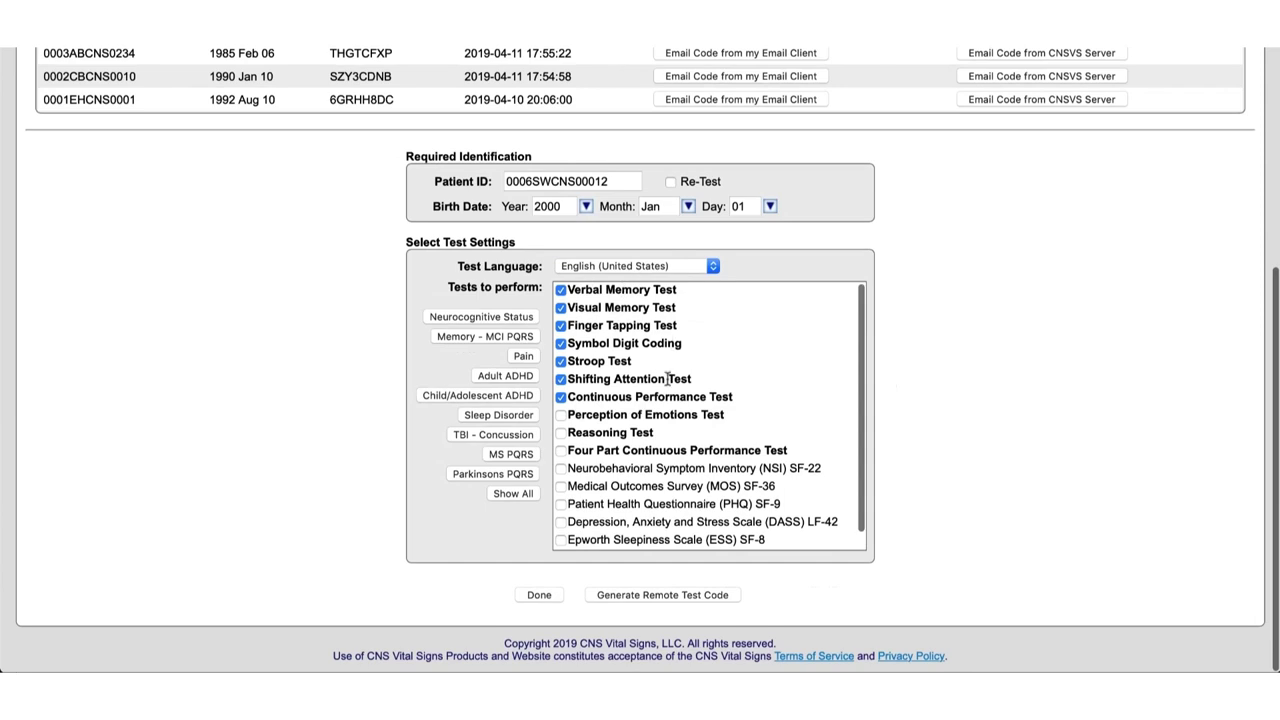
pyautogui.scroll(-1, 648, 398)
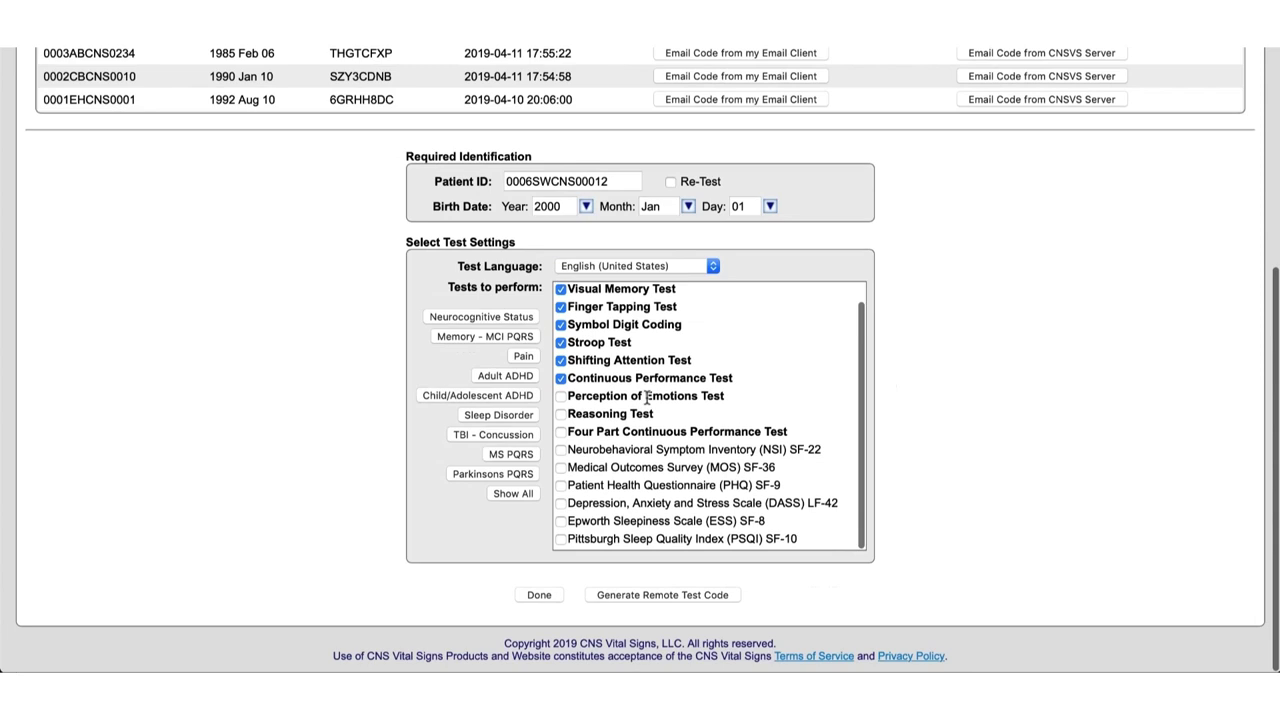
pyautogui.click(559, 542)
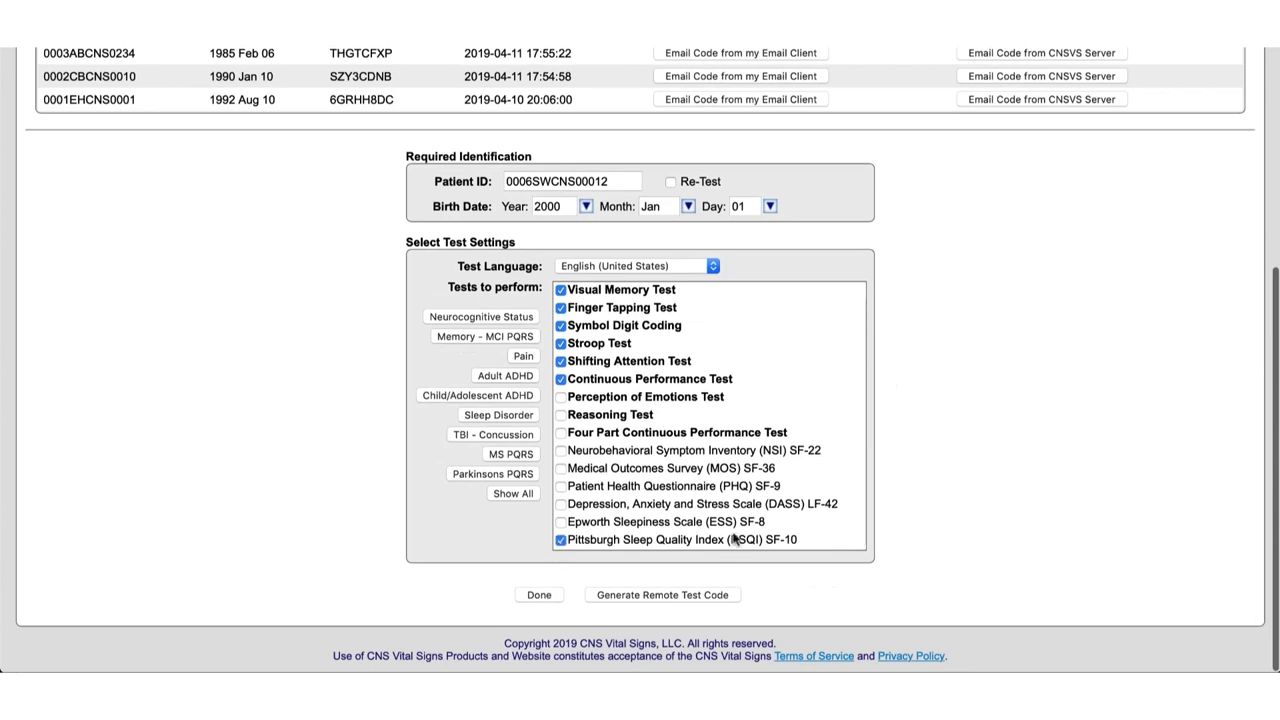
pyautogui.click(686, 597)
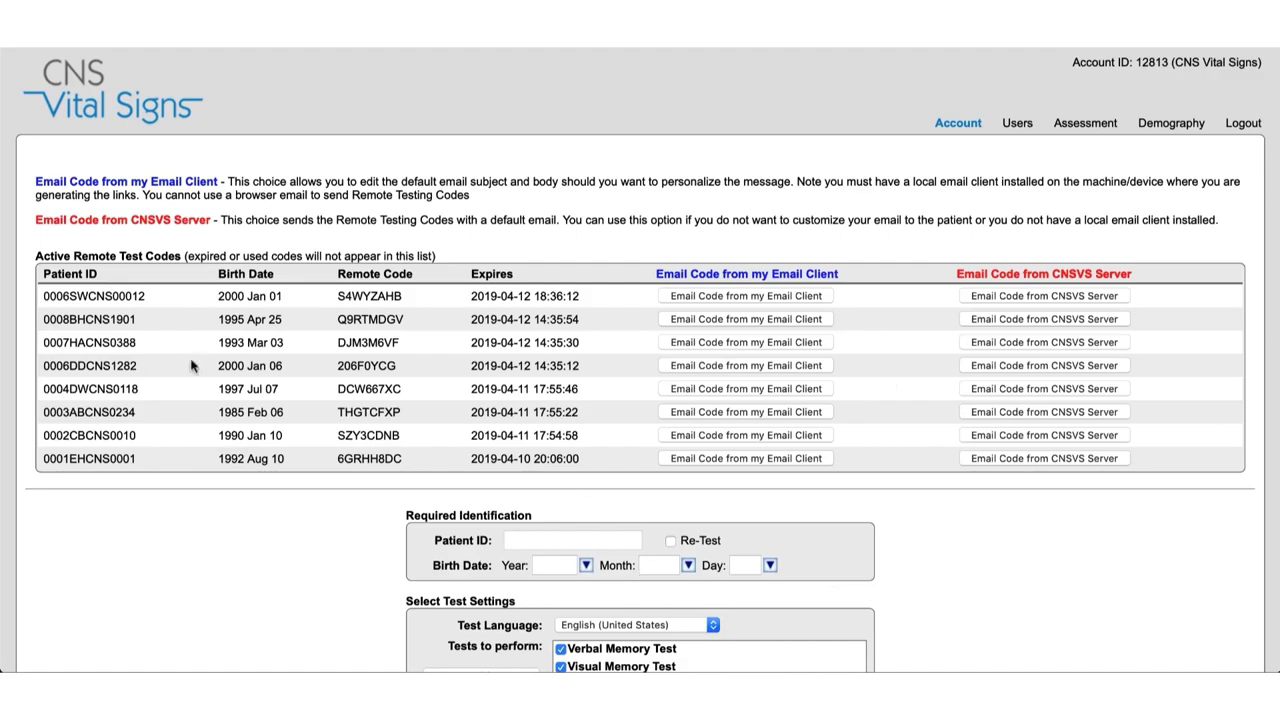
# Find the new patient's code in the first row of the active codes list.
pyautogui.moveTo(44, 293); pyautogui.dragTo(586, 289)
pyautogui.click(586, 290)
# Email the newest code from the mail client, addressed to the patient's autocompleted e-mail.
pyautogui.click(792, 298)
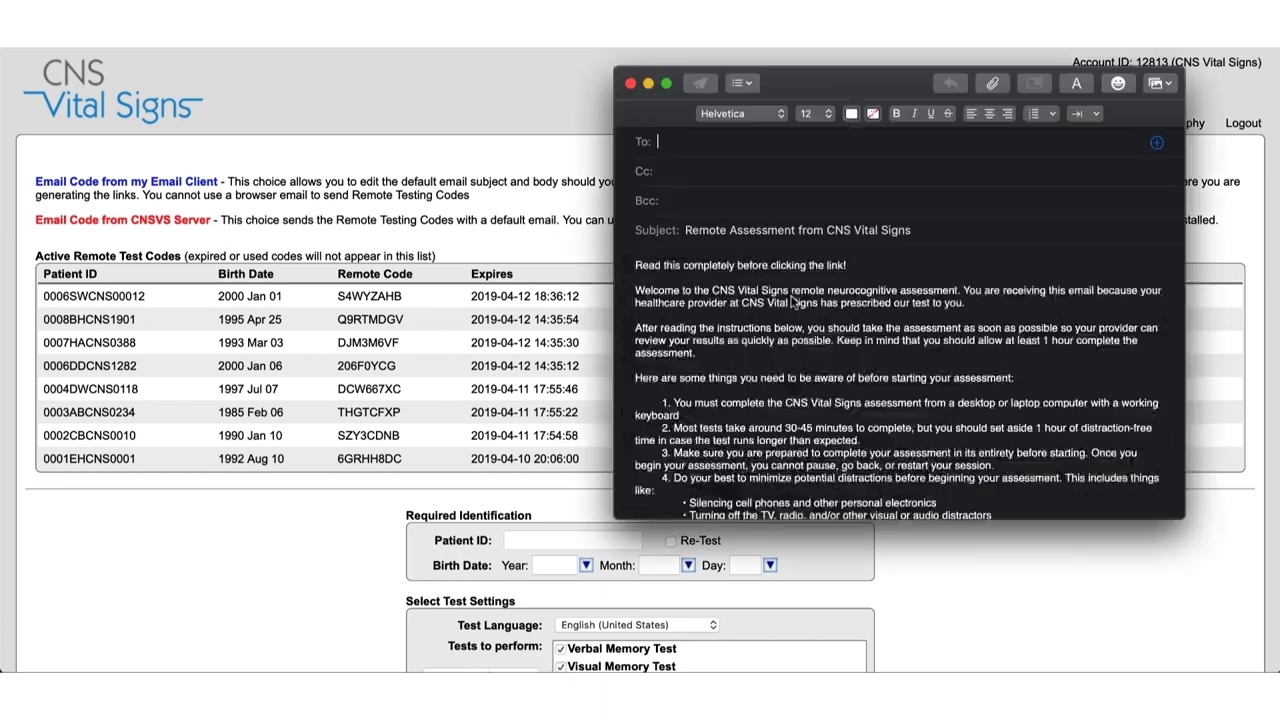
pyautogui.click(677, 146)
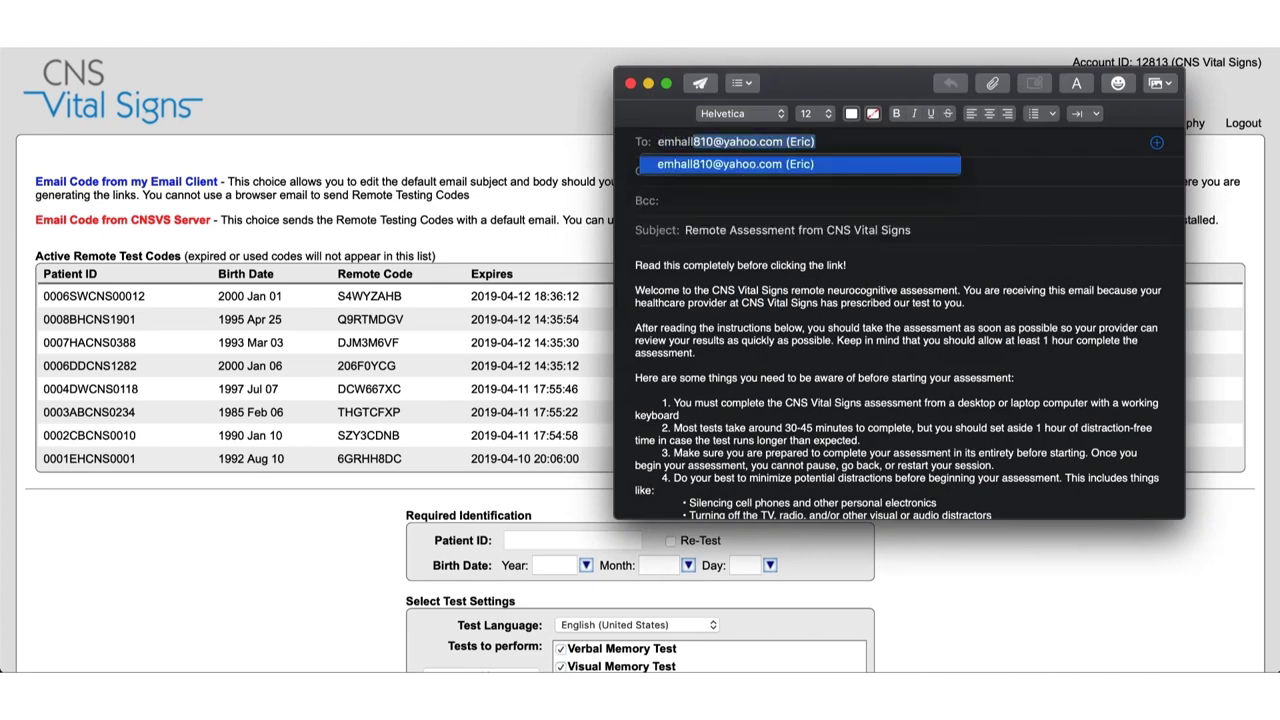
pyautogui.press('Return')
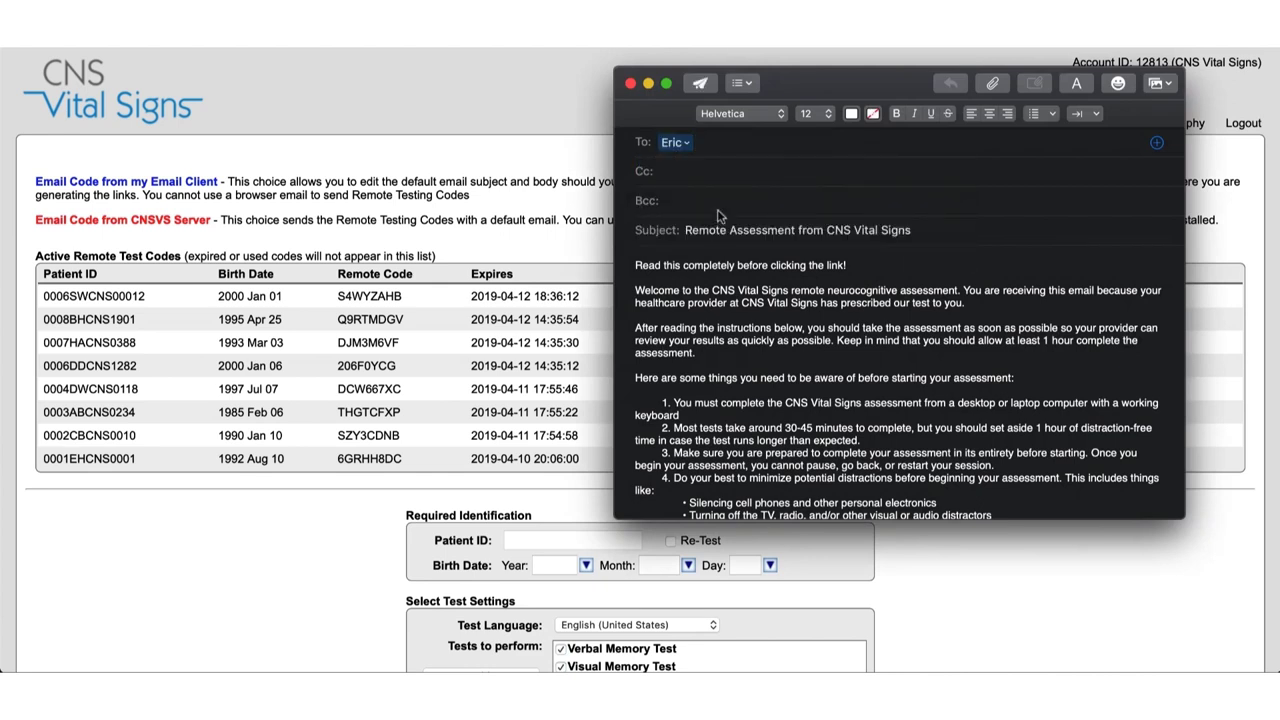
# Check the remote assessment code in the email body, then send the email.
pyautogui.scroll(-5, 724, 298)
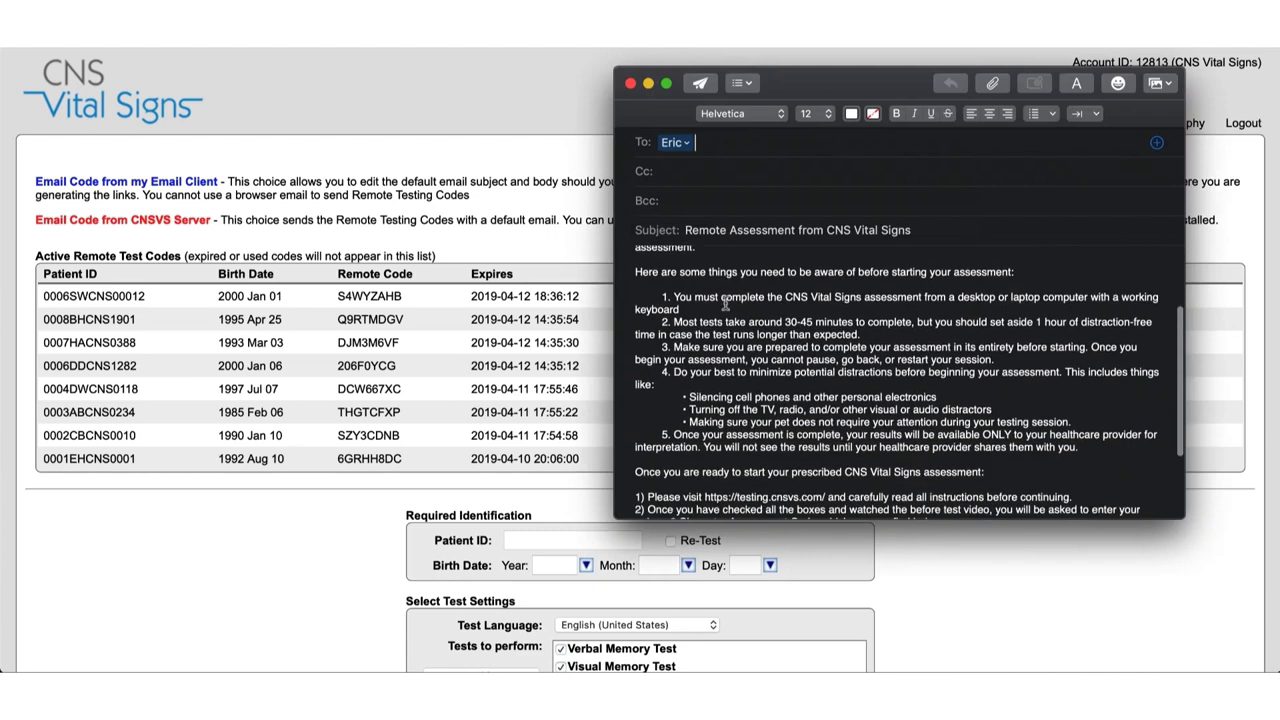
pyautogui.scroll(-2, 724, 299)
pyautogui.click(886, 426)
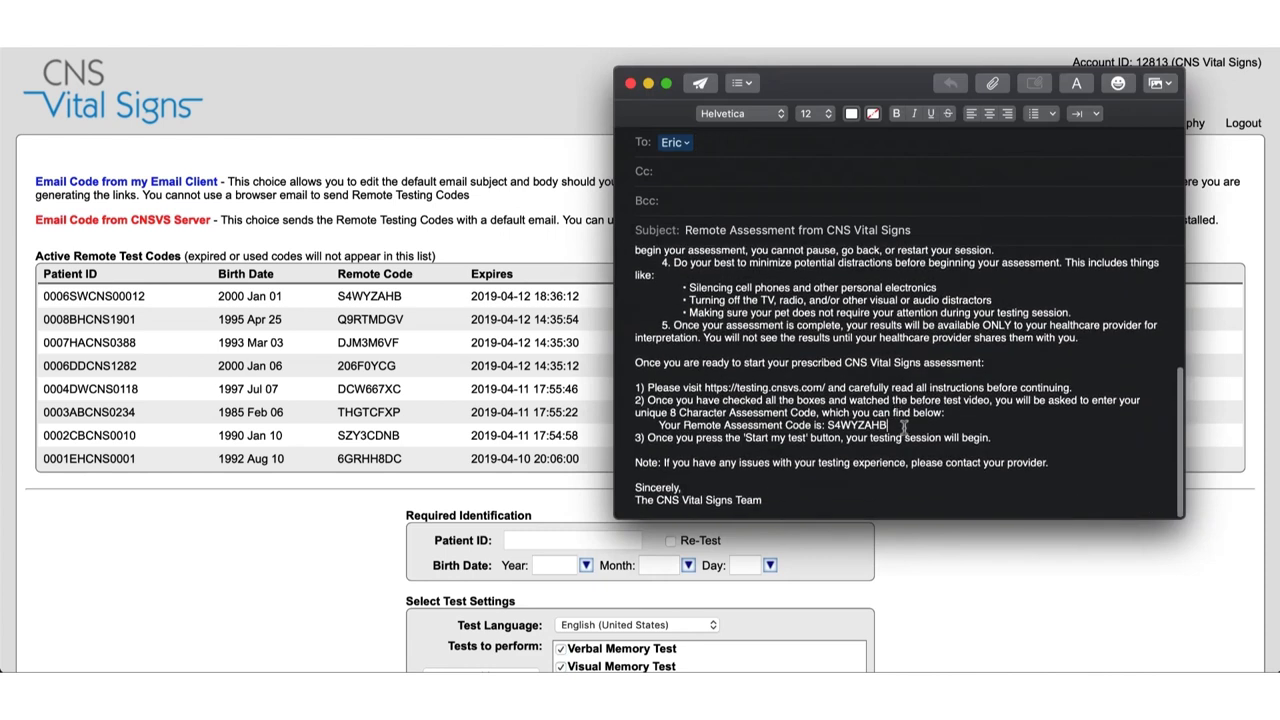
pyautogui.moveTo(886, 426); pyautogui.dragTo(827, 426)
pyautogui.click(897, 431)
pyautogui.click(702, 86)
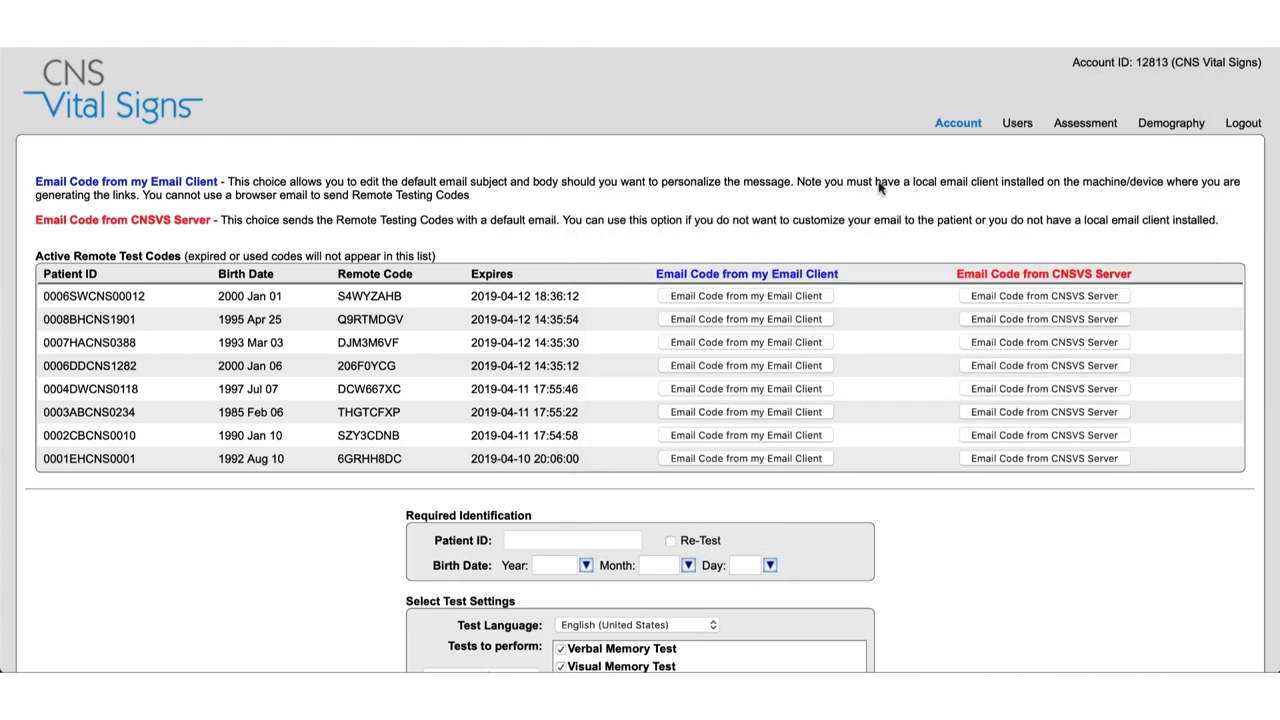
# Email the first row's code from the CNSVS server, entering the patient's e-mail address.
pyautogui.click(1077, 304)
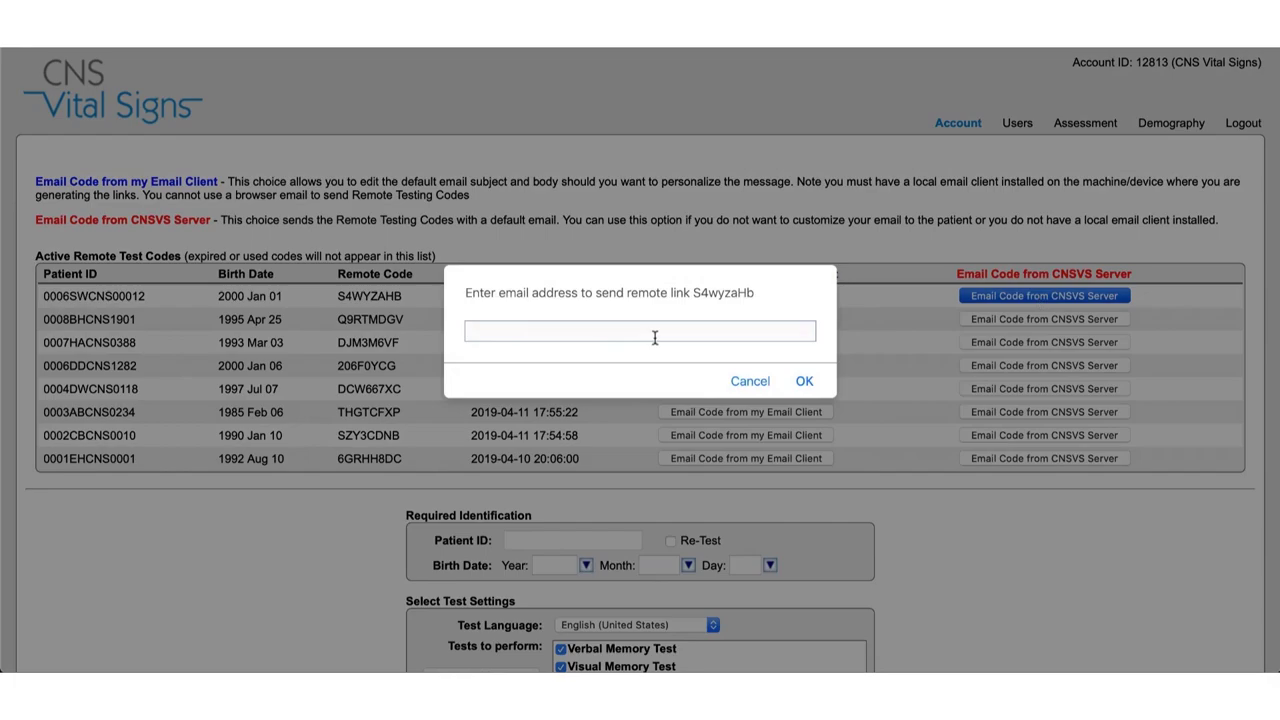
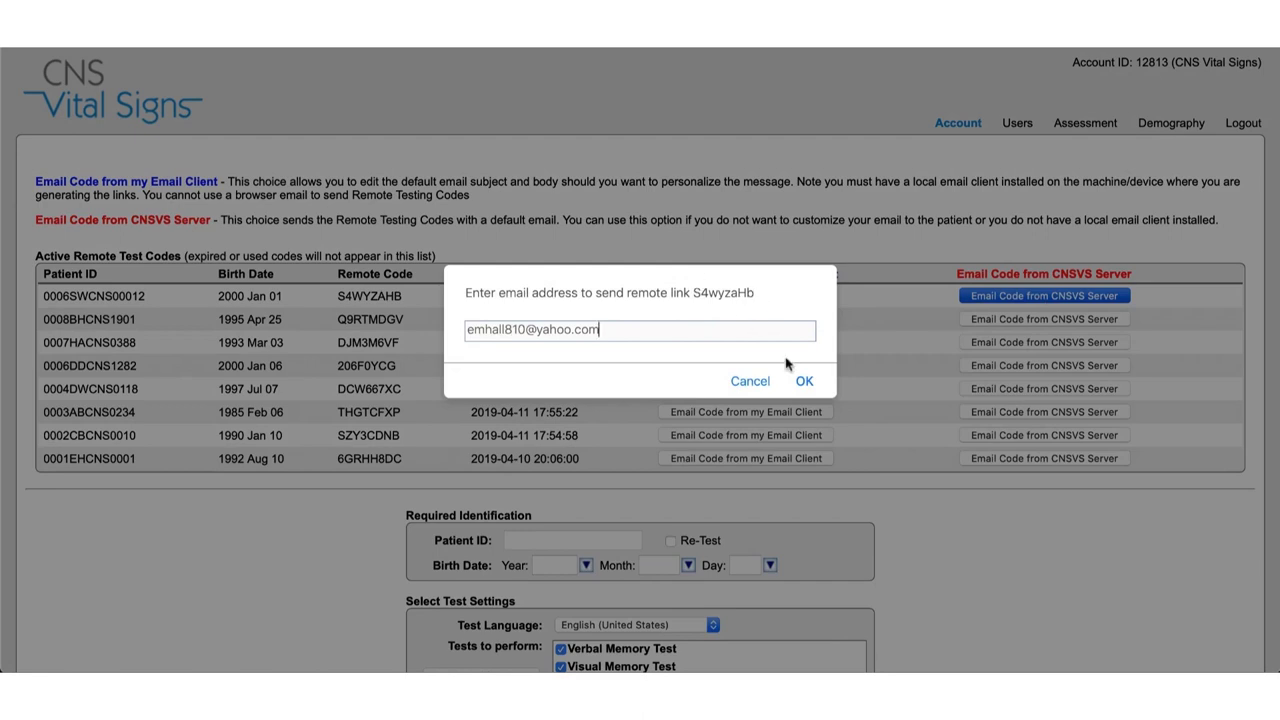
pyautogui.click(804, 381)
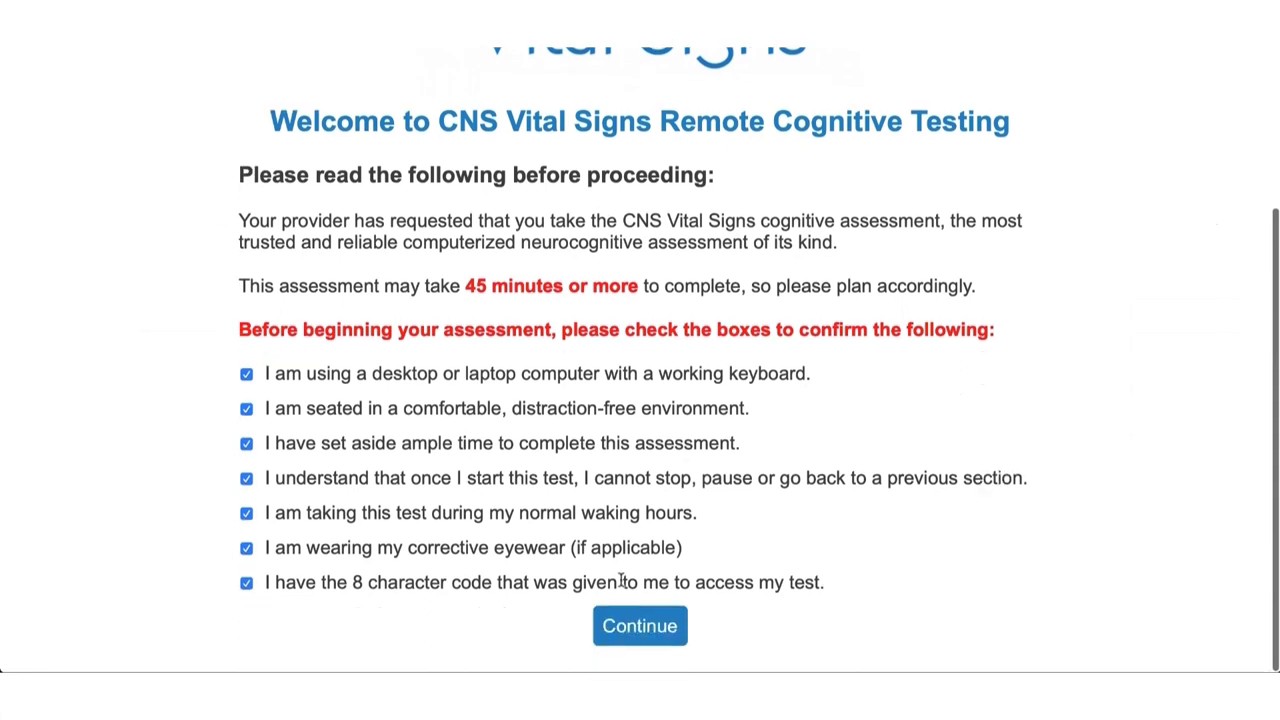
# Continue past the seven checked readiness confirmations to the informational video.
pyautogui.click(650, 640)
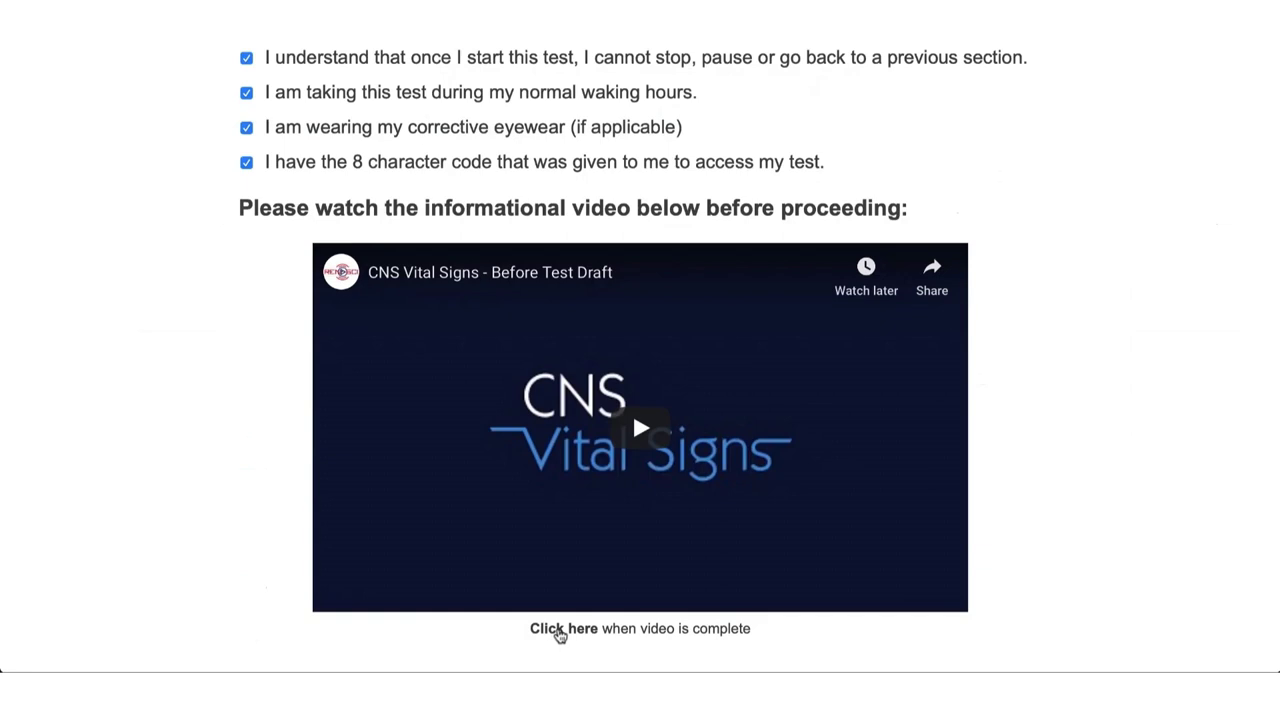
# Mark the video as watched, paste the copied test code with its last letter changed to 'b', and start the test.
pyautogui.click(560, 630)
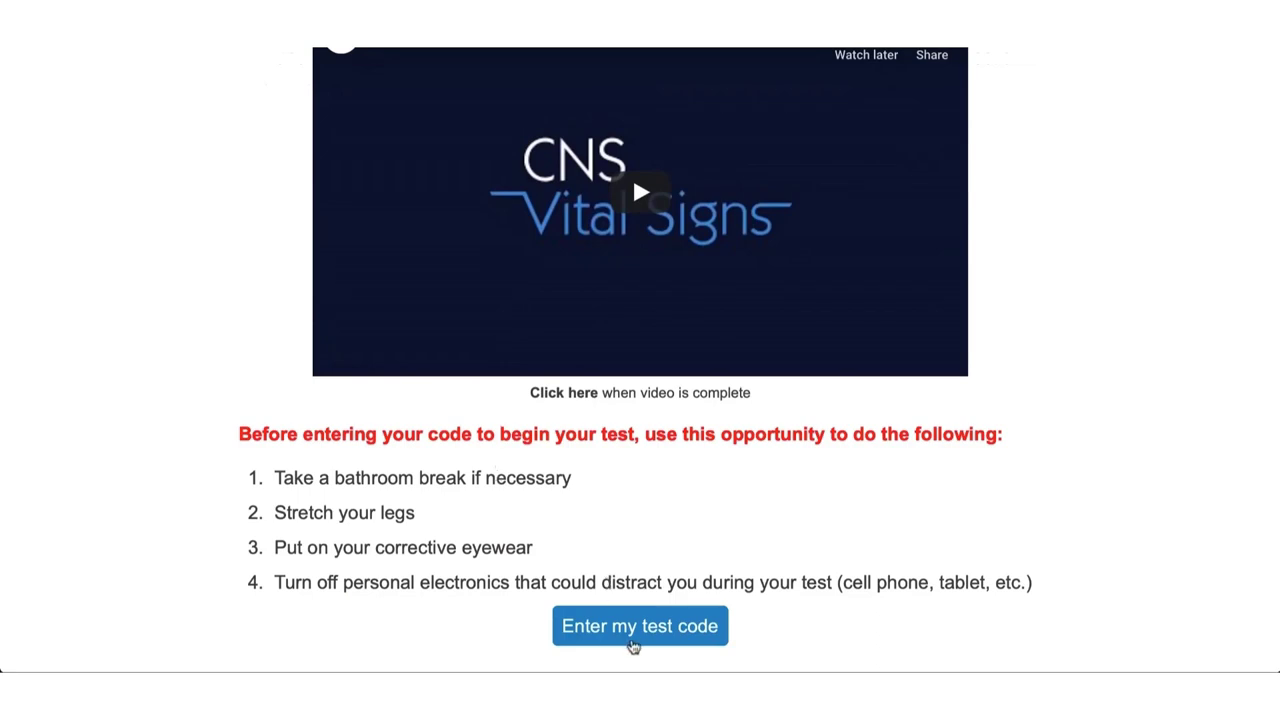
pyautogui.click(642, 642)
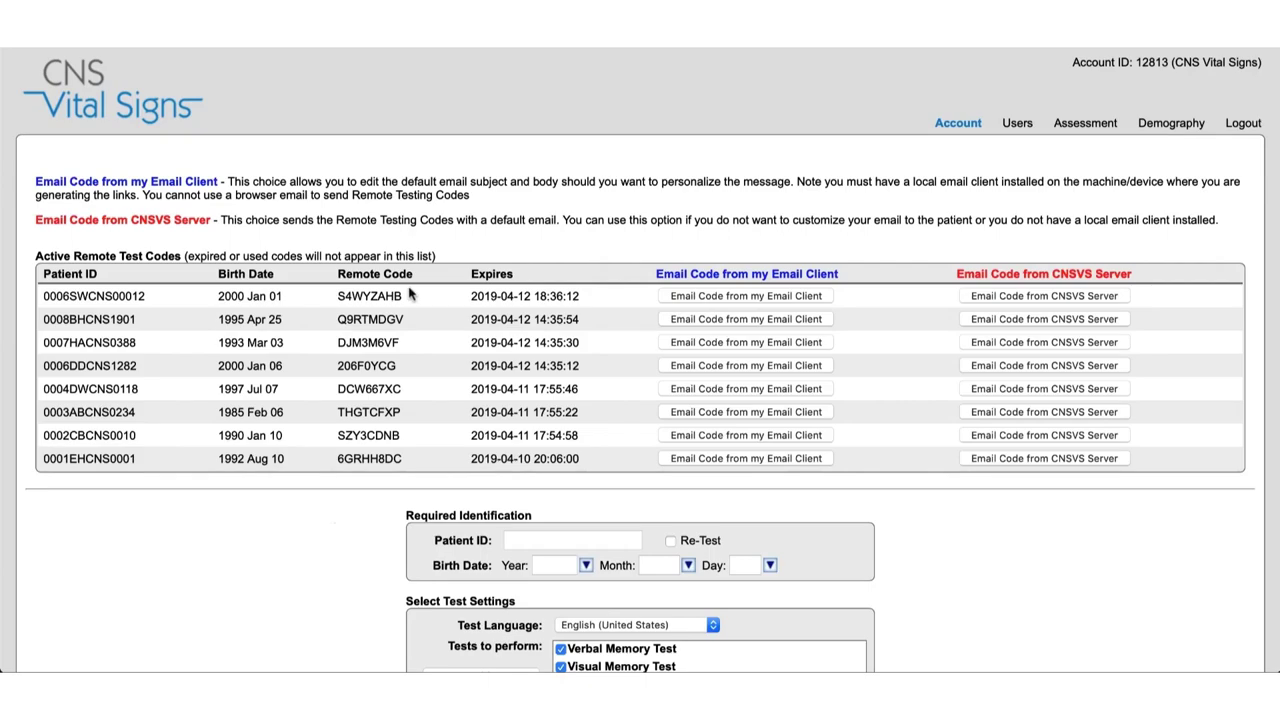
pyautogui.moveTo(404, 296); pyautogui.dragTo(338, 295)
pyautogui.hotkey('ctrl', 'c')
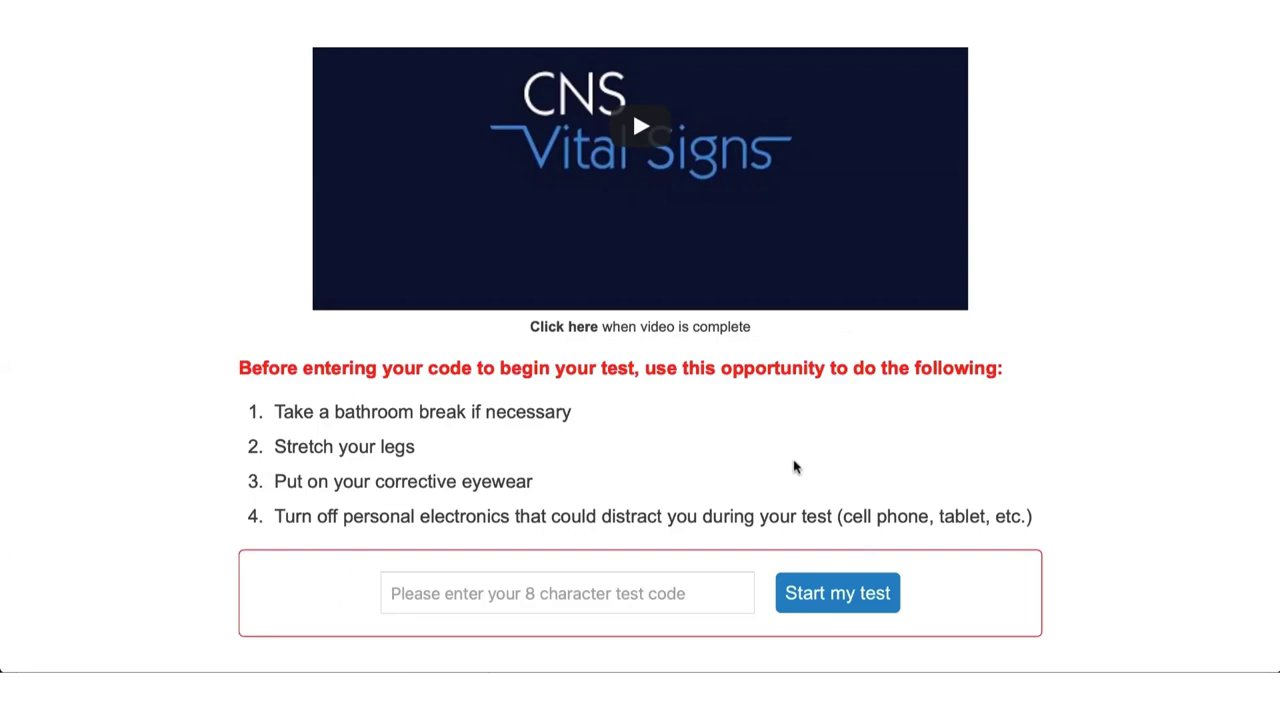
pyautogui.click(575, 598)
pyautogui.hotkey('ctrl', 'v')
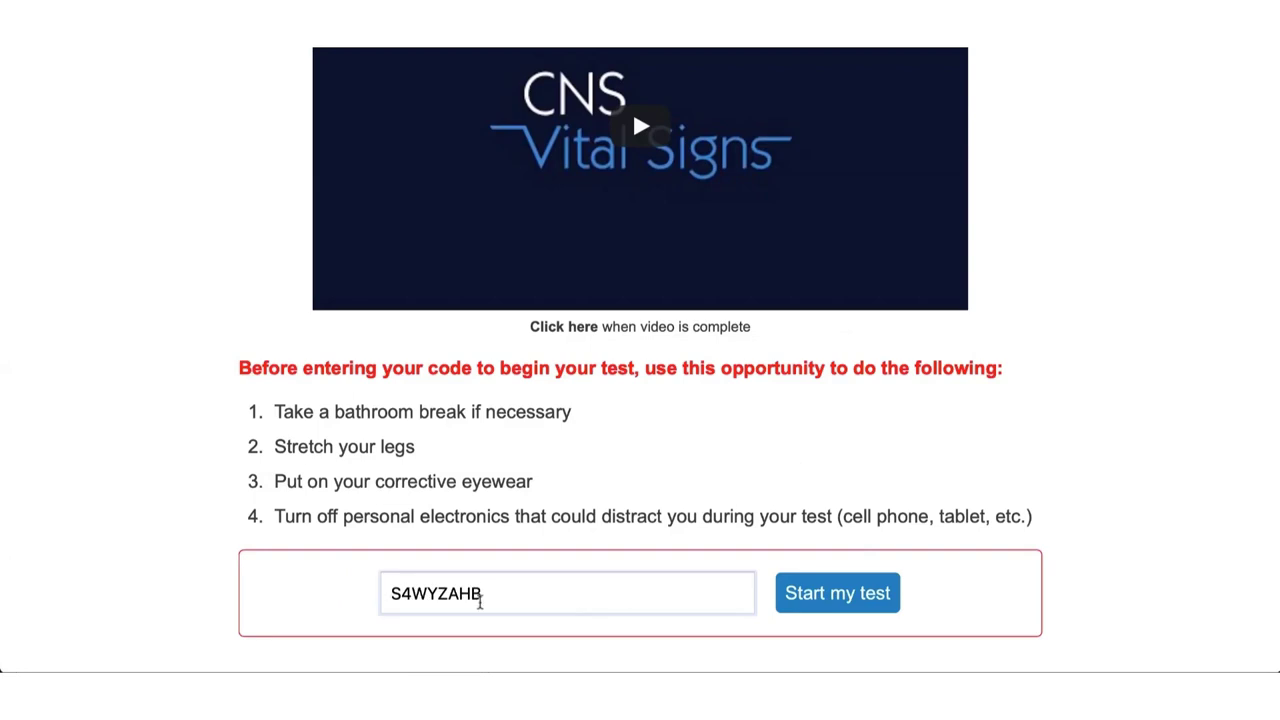
pyautogui.press('BackSpace')
pyautogui.write('b')
pyautogui.click(828, 597)
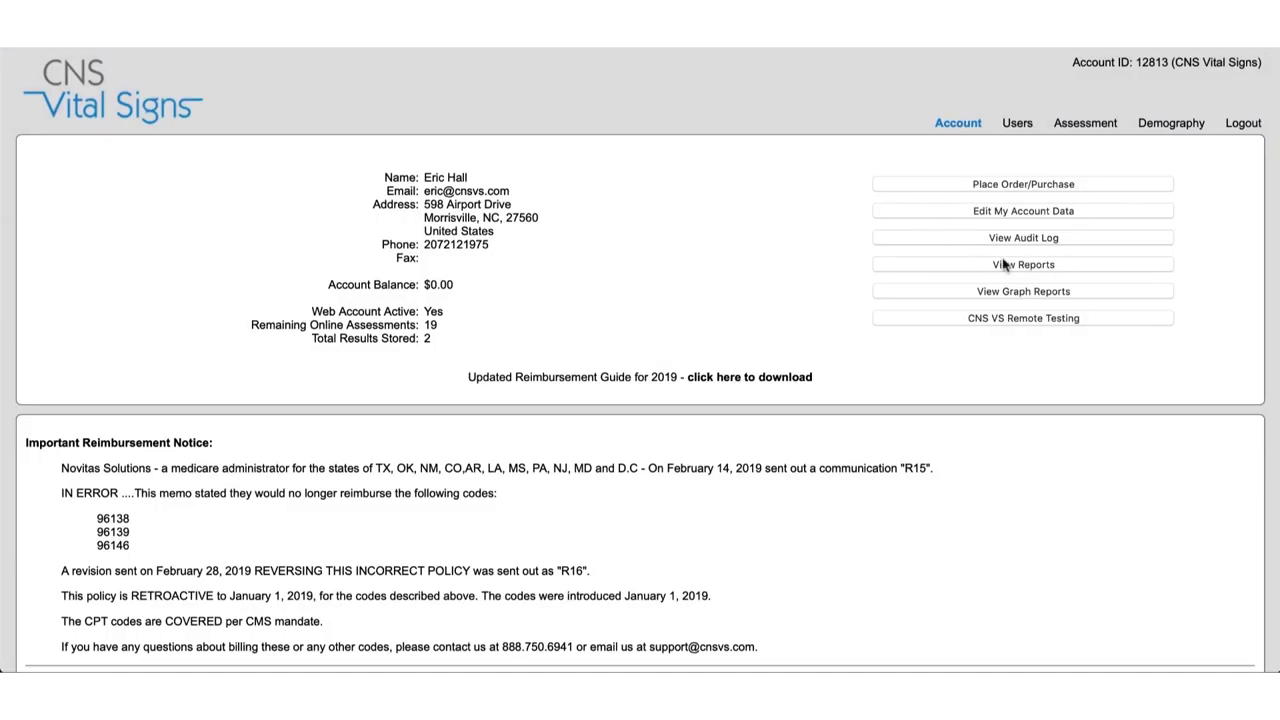
# Find the patient's uncompleted test in View Reports, then return to CNS VS Remote Testing.
pyautogui.click(1004, 265)
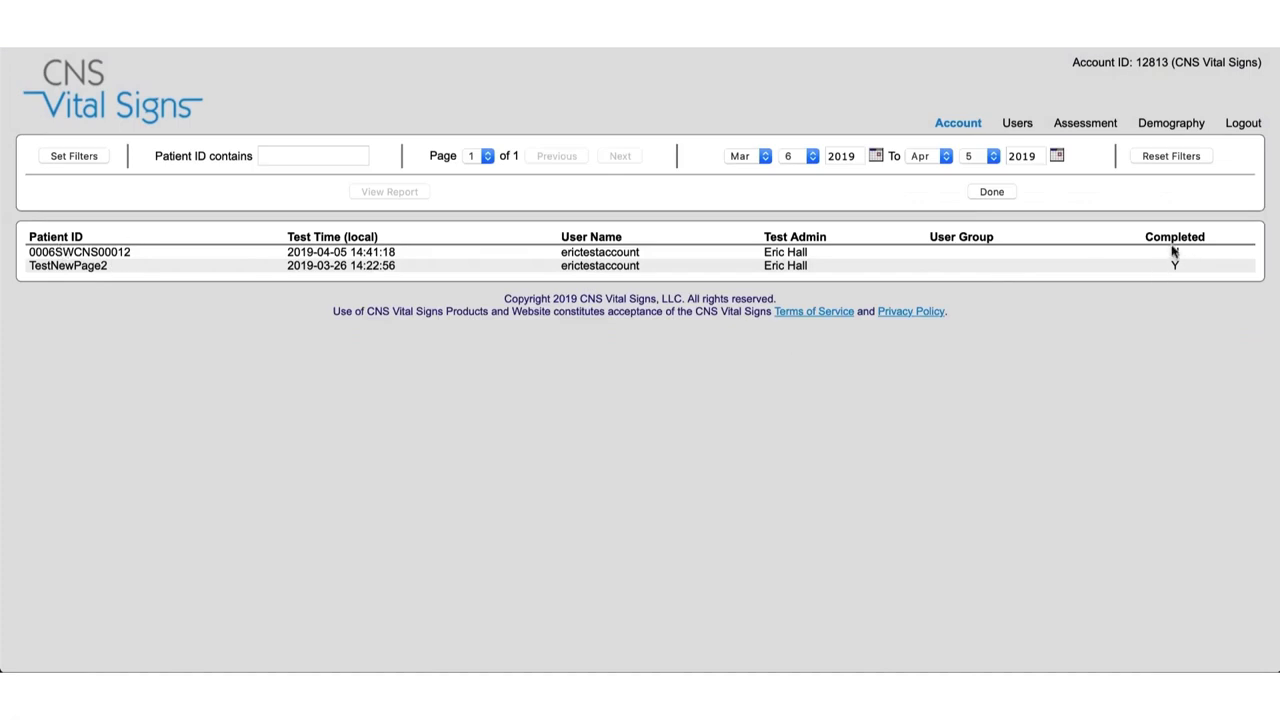
pyautogui.moveTo(131, 252); pyautogui.dragTo(29, 254)
pyautogui.hotkey('ctrl', 'c')
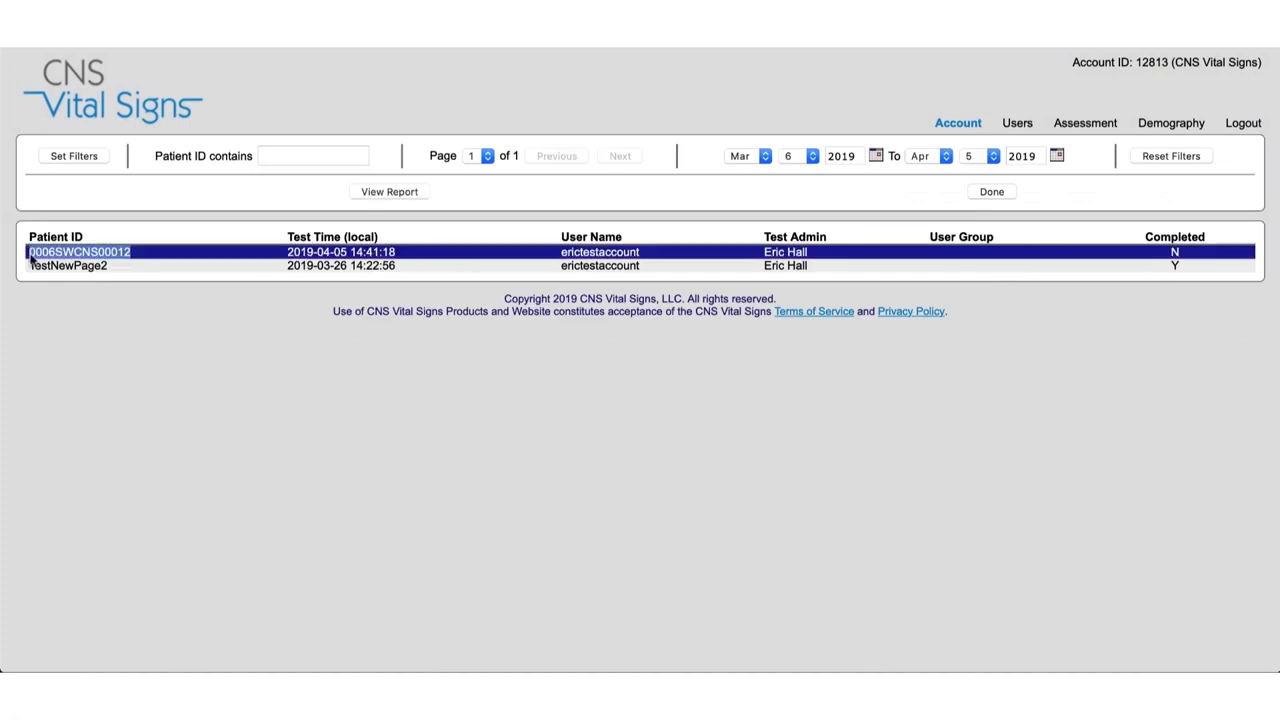
pyautogui.click(963, 127)
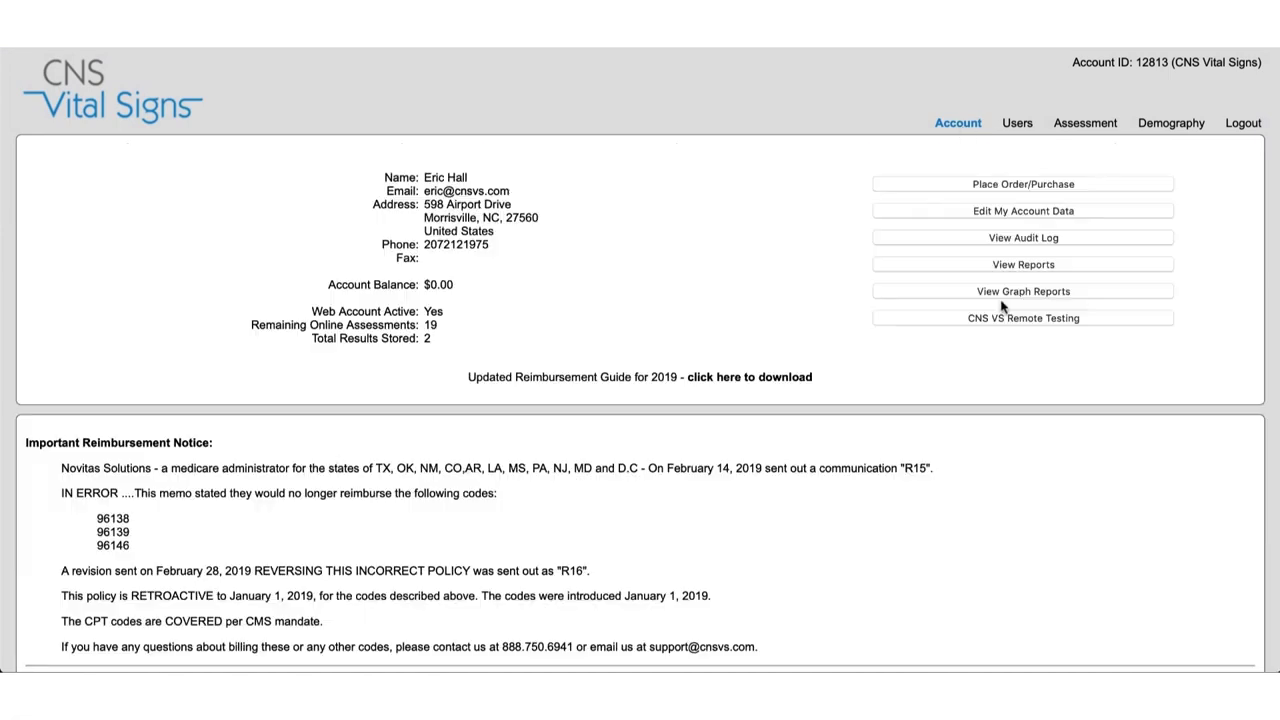
pyautogui.click(1003, 317)
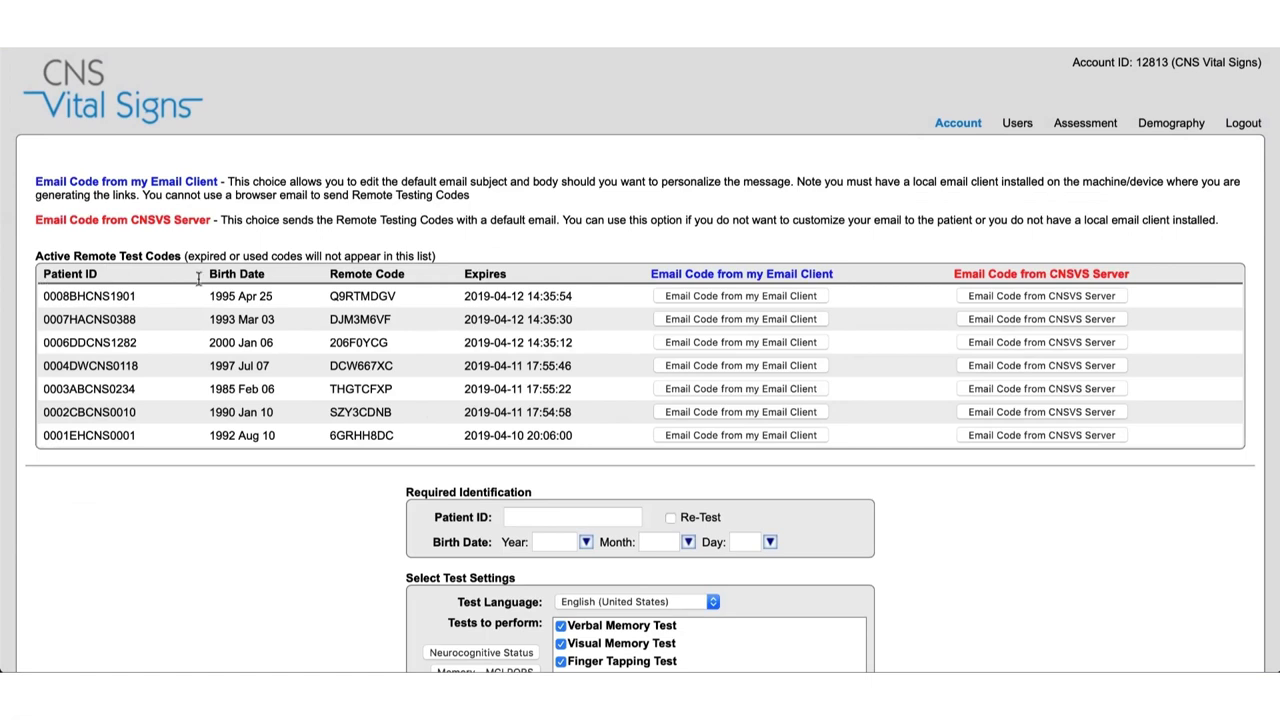
# Paste the same patient ID into the new-code form and mark it as a Re-Test.
pyautogui.click(531, 512)
pyautogui.hotkey('ctrl', 'v')
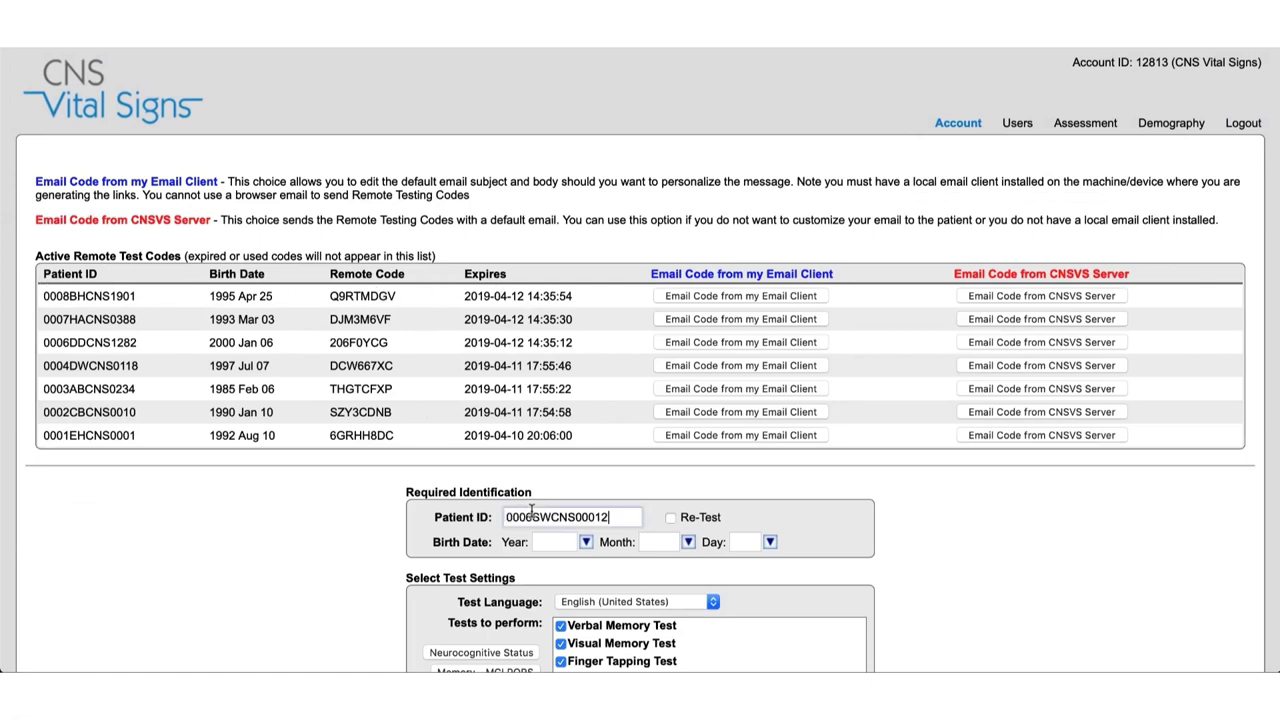
pyautogui.scroll(-3, 531, 510)
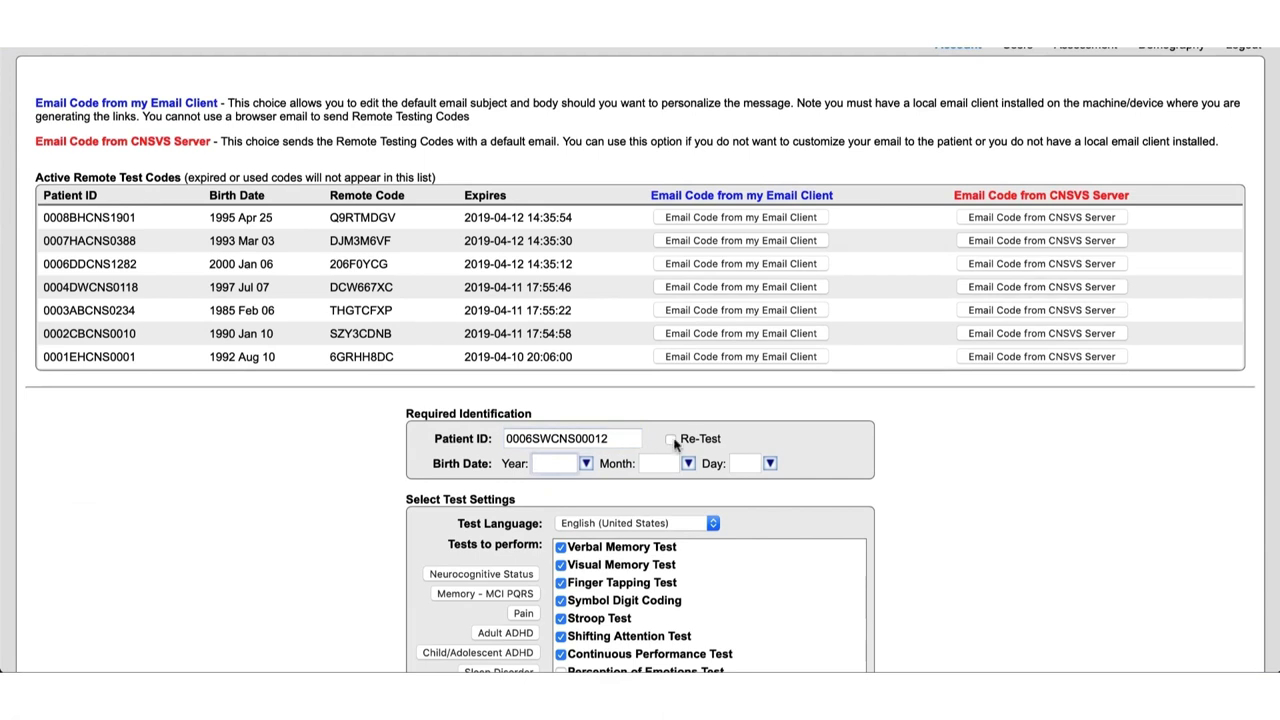
pyautogui.click(670, 440)
# Enter birth date 2000 / Jan / 01, add the Epworth Sleepiness Scale, and generate the retest code.
pyautogui.click(561, 465)
pyautogui.write('2000')
pyautogui.press('Tab')
pyautogui.write('Jan')
pyautogui.press('Tab')
pyautogui.write('01')
pyautogui.click(906, 528)
pyautogui.scroll(-5, 906, 528)
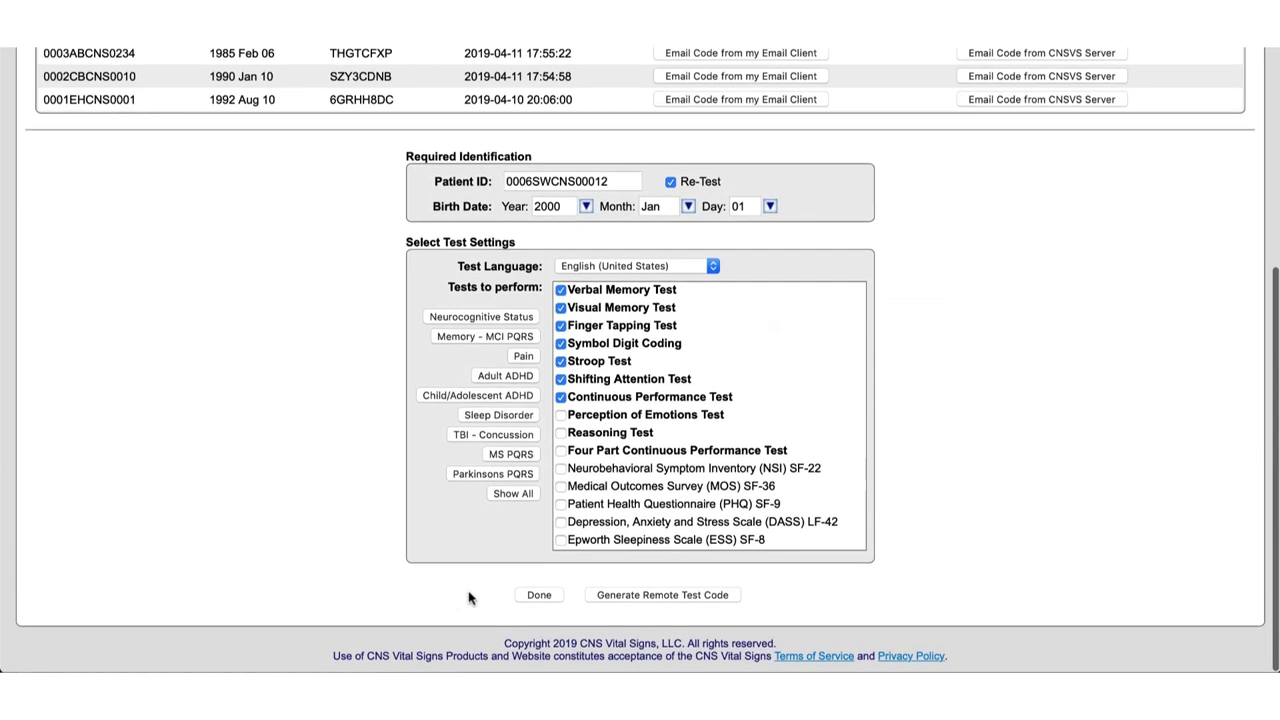
pyautogui.click(561, 540)
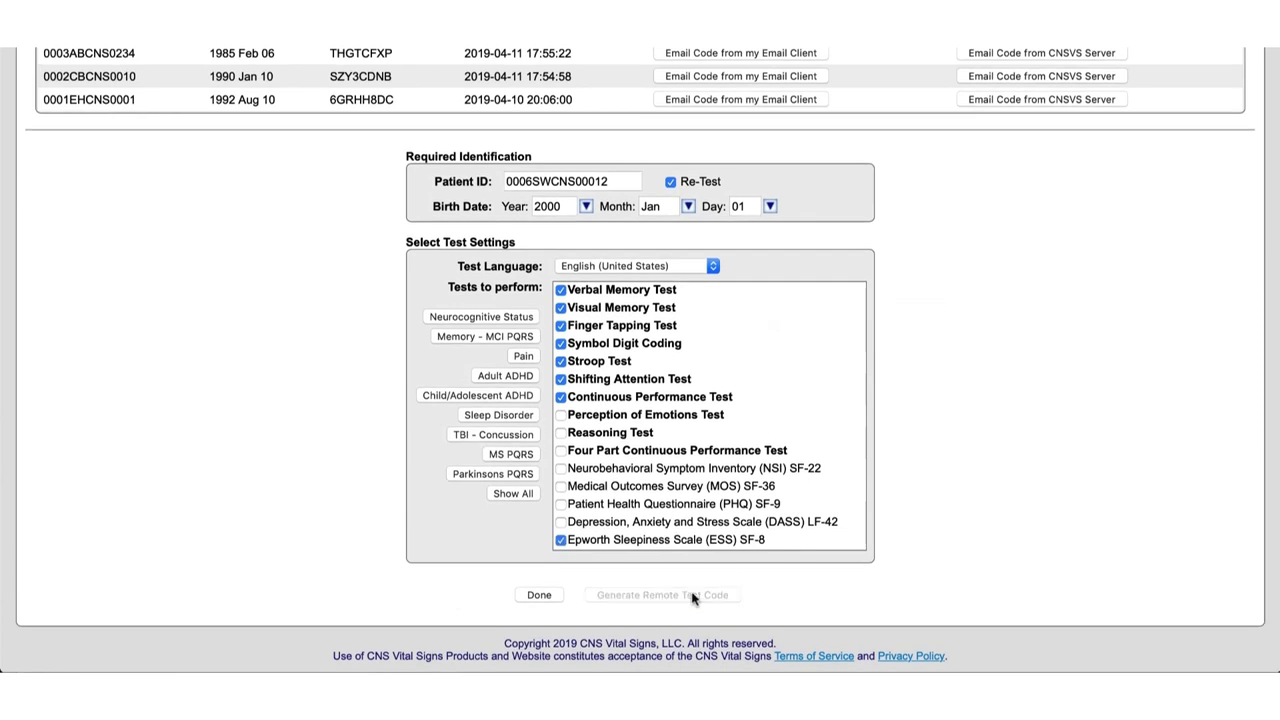
pyautogui.click(688, 596)
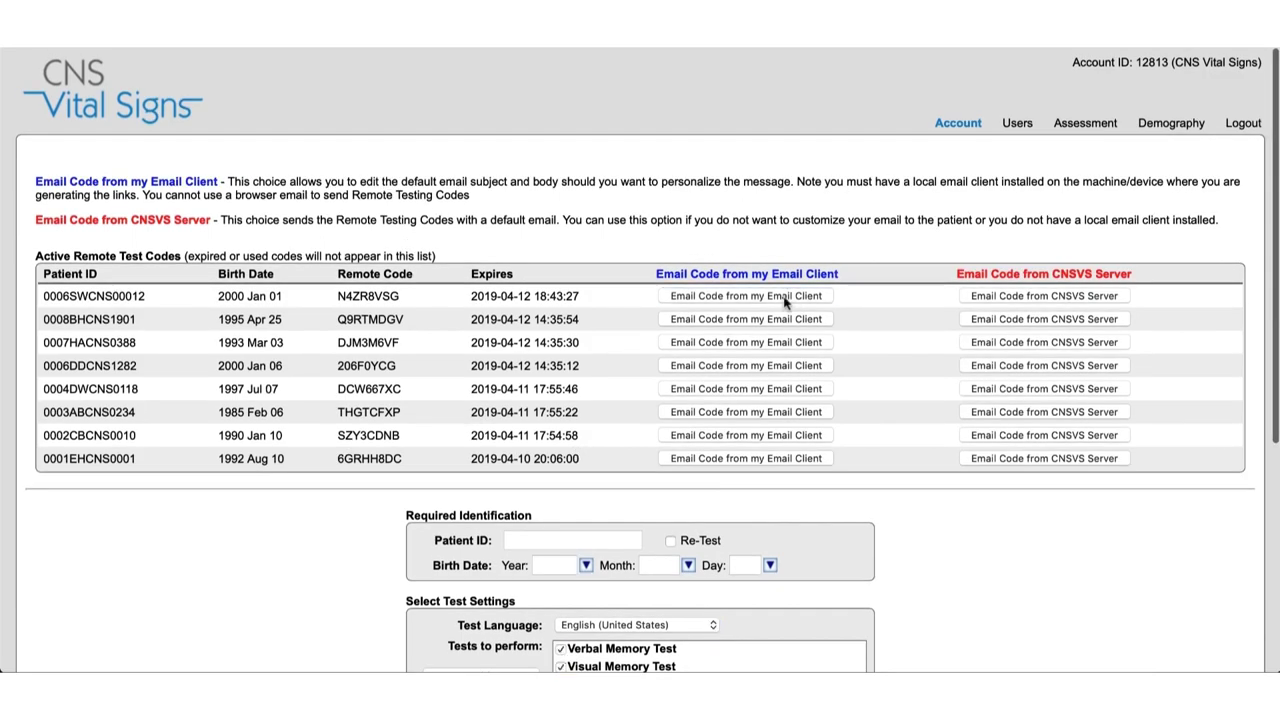
# E-mail the first-row retest code to the patient's address from the local mail client.
pyautogui.click(788, 300)
pyautogui.write('emh')
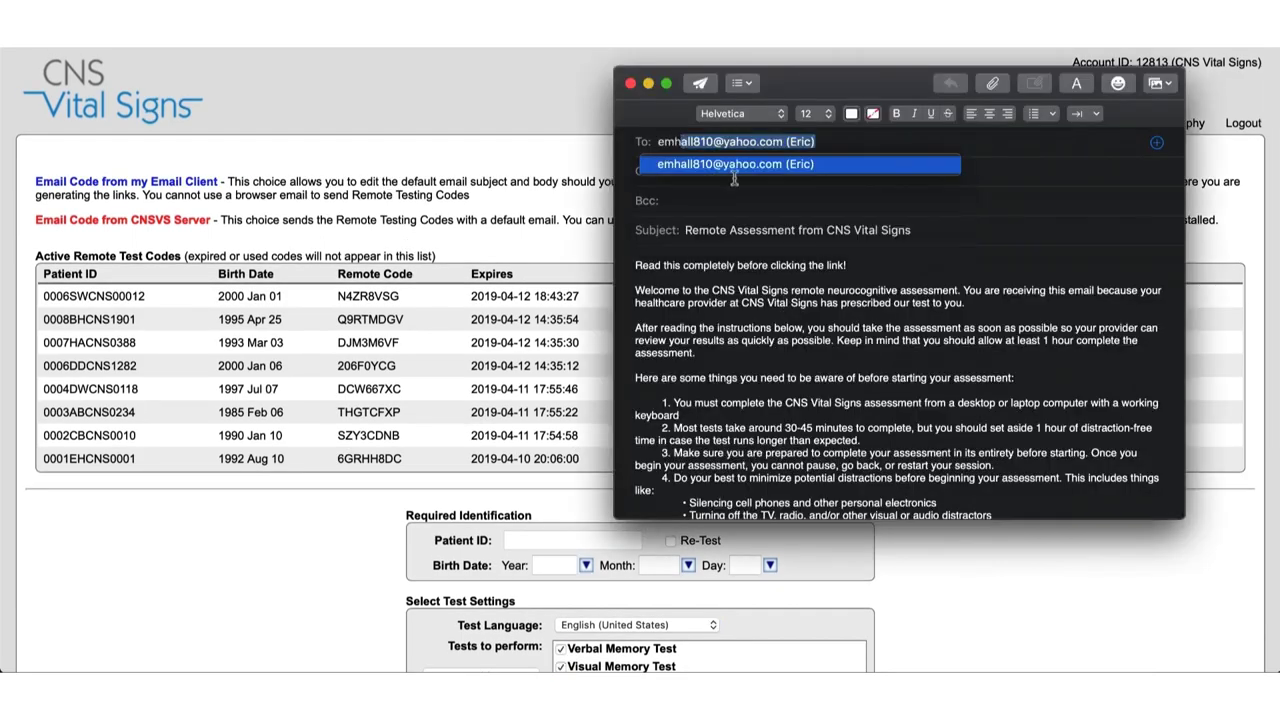
pyautogui.press('Return')
pyautogui.click(703, 88)
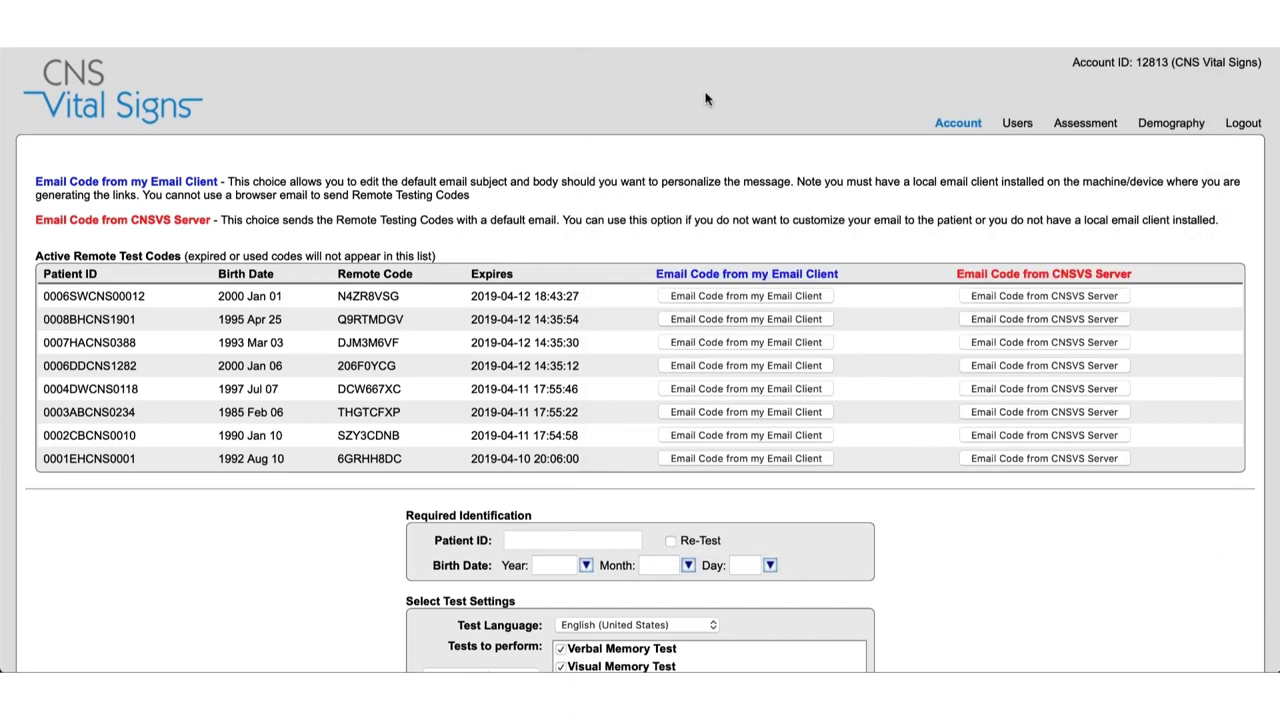